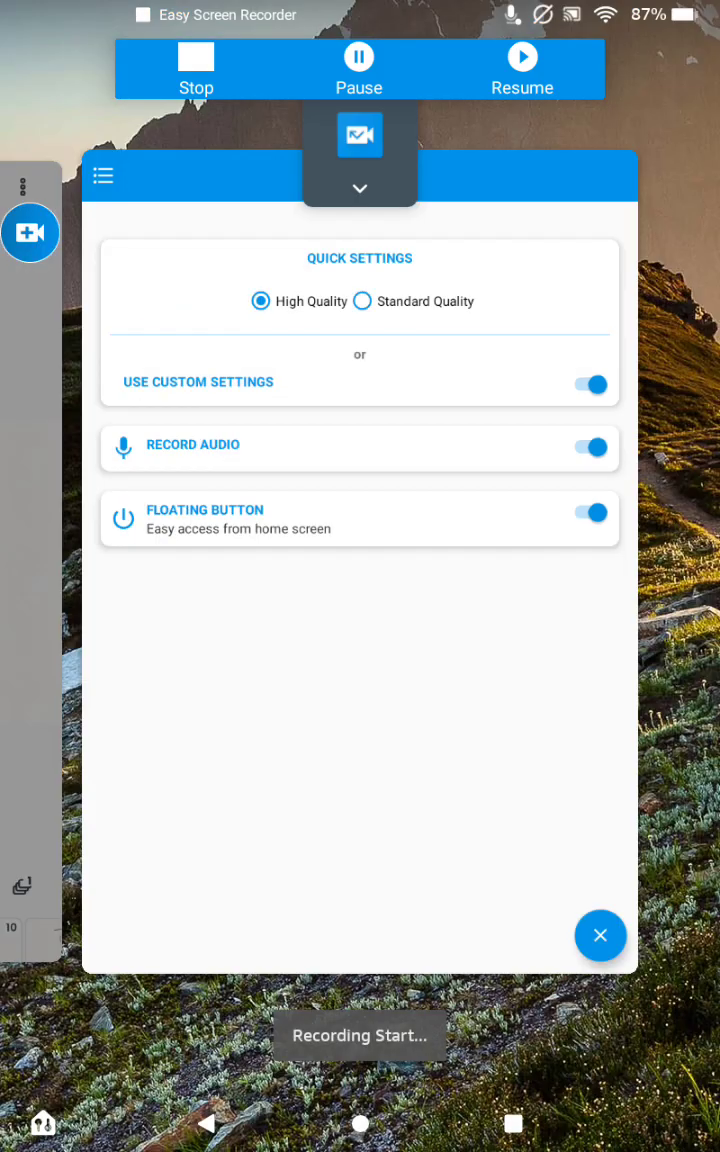
- Bring the animation project back full screen and return the timeline to the Warning frame
{"action": "left_click_drag", "start_coordinate": [100, 560], "coordinate": [600, 560]}
{"action": "left_click", "coordinate": [300, 550]}
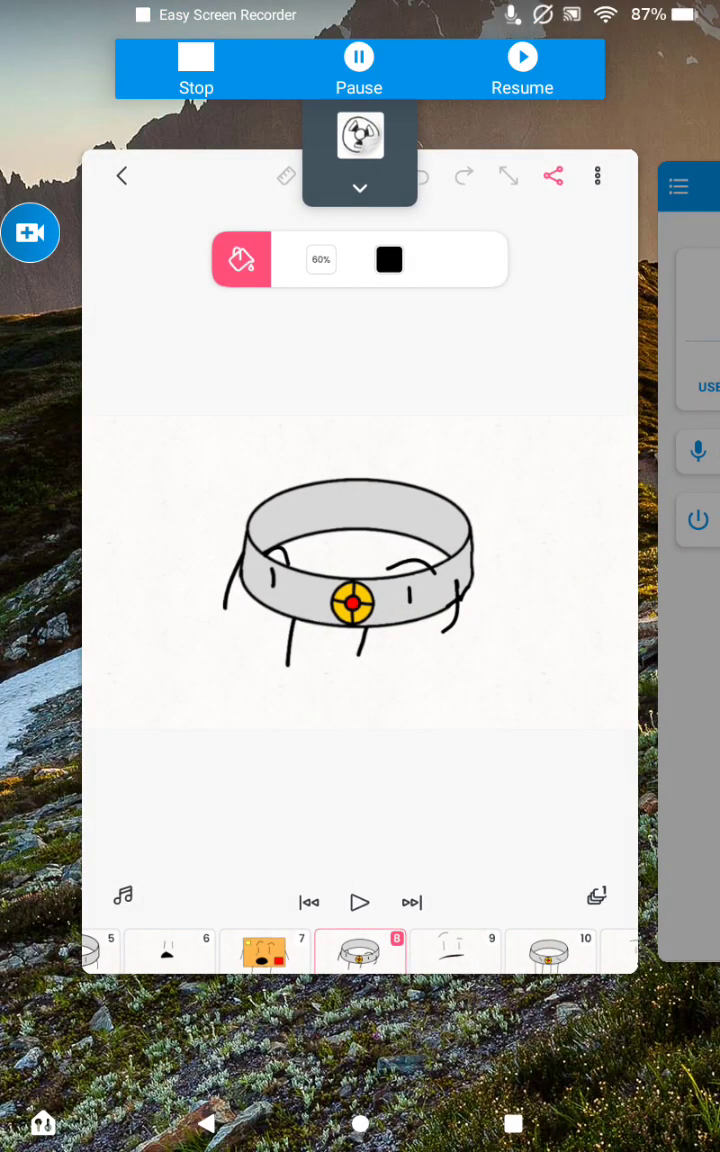
{"action": "left_click_drag", "start_coordinate": [100, 1040], "coordinate": [650, 1040]}
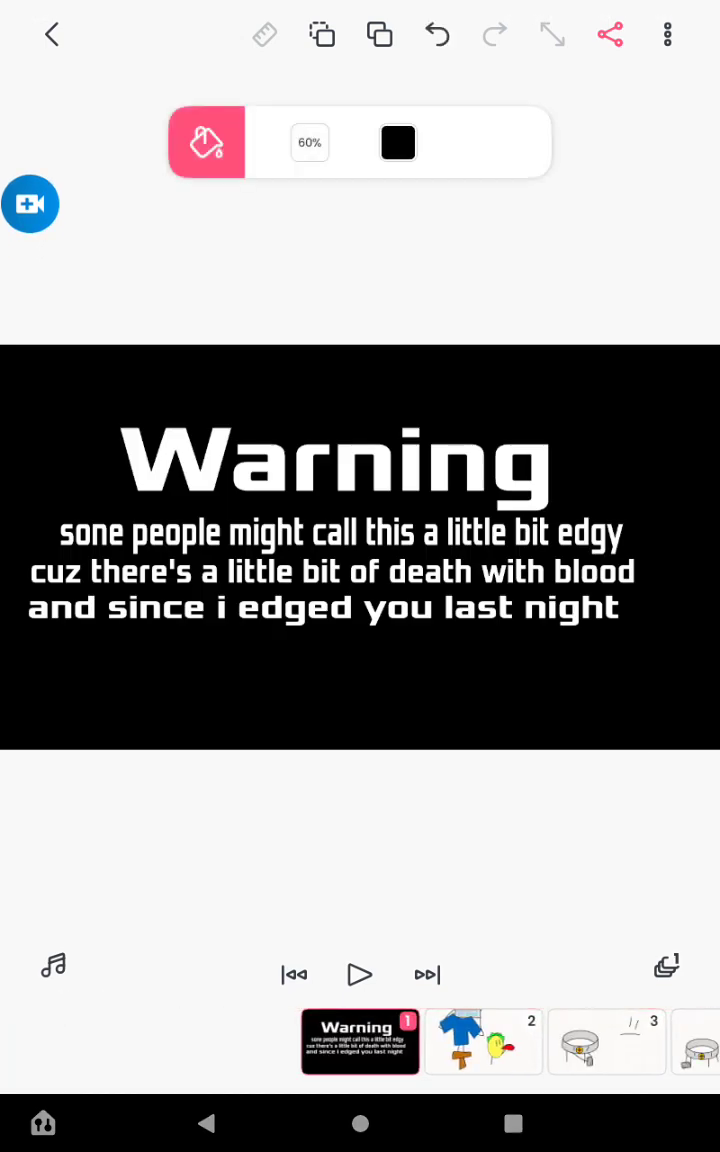
- Switch to the freehand lasso tool and step from frame 1 to frame 4
{"action": "left_click", "coordinate": [206, 142]}
{"action": "left_click", "coordinate": [360, 142]}
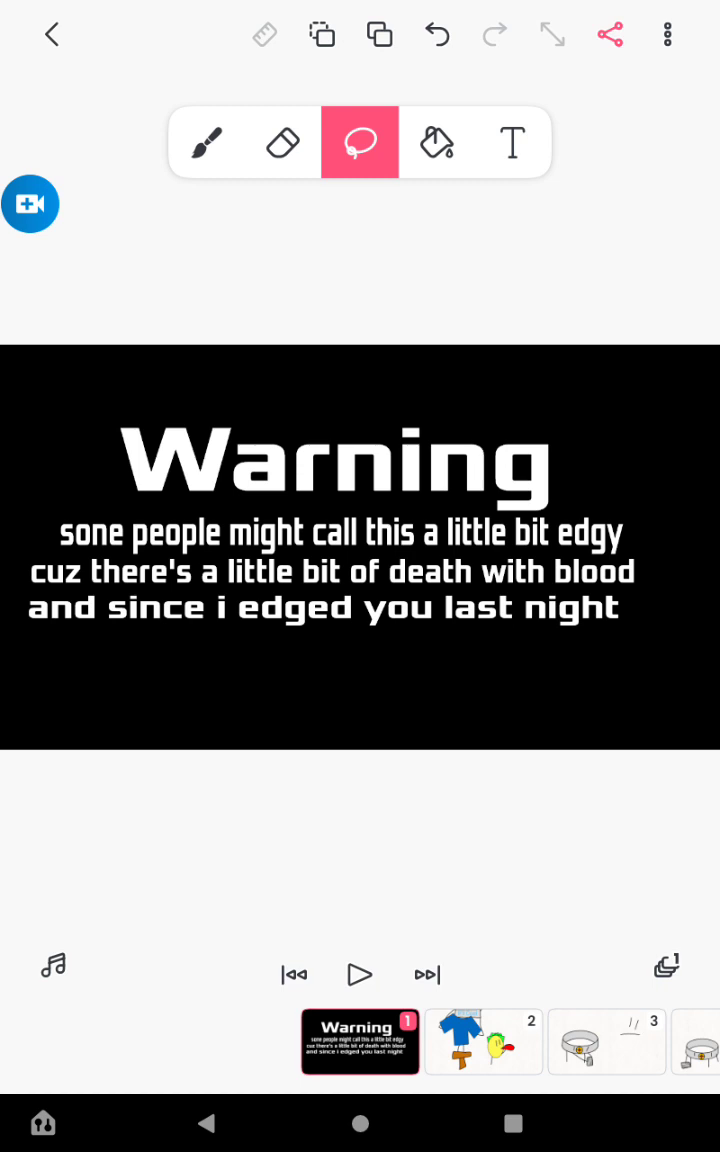
{"action": "left_click", "coordinate": [483, 1041]}
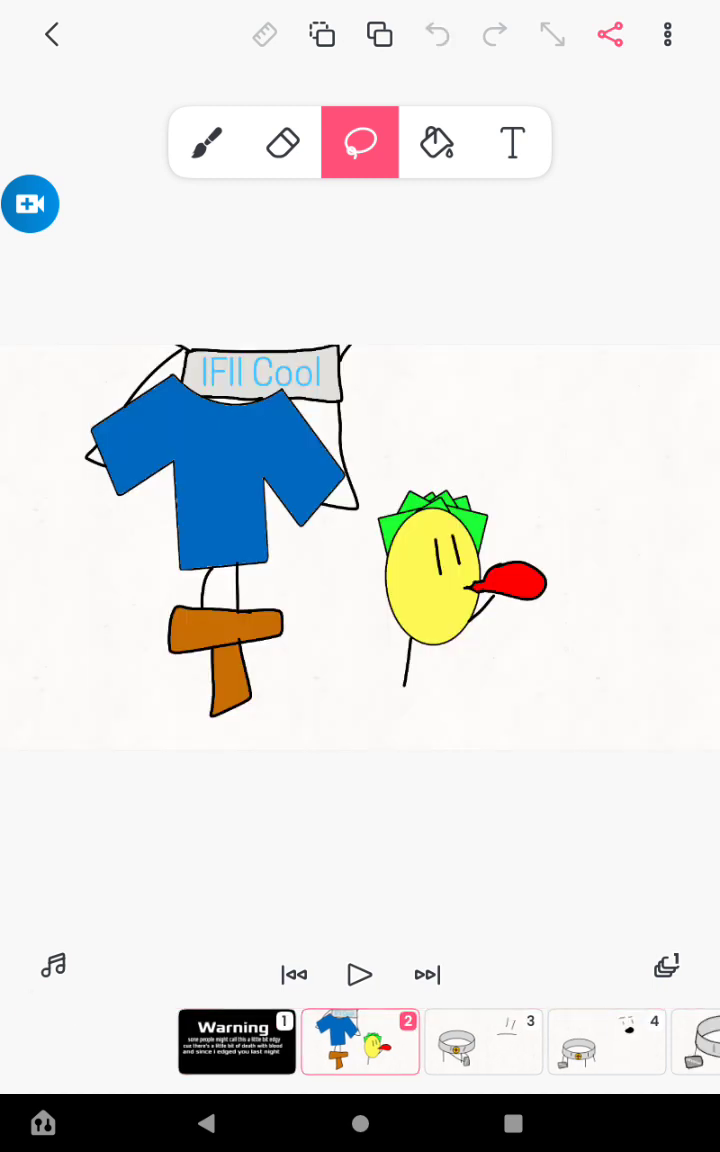
{"action": "left_click", "coordinate": [483, 1041]}
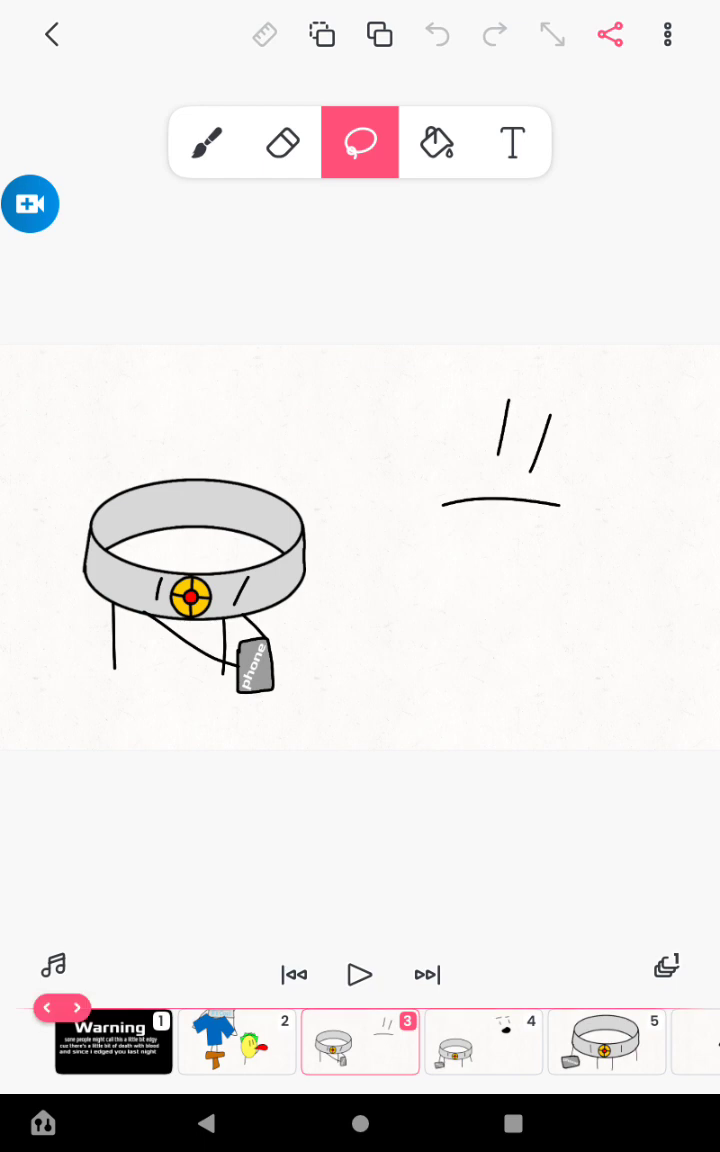
{"action": "left_click", "coordinate": [483, 1041]}
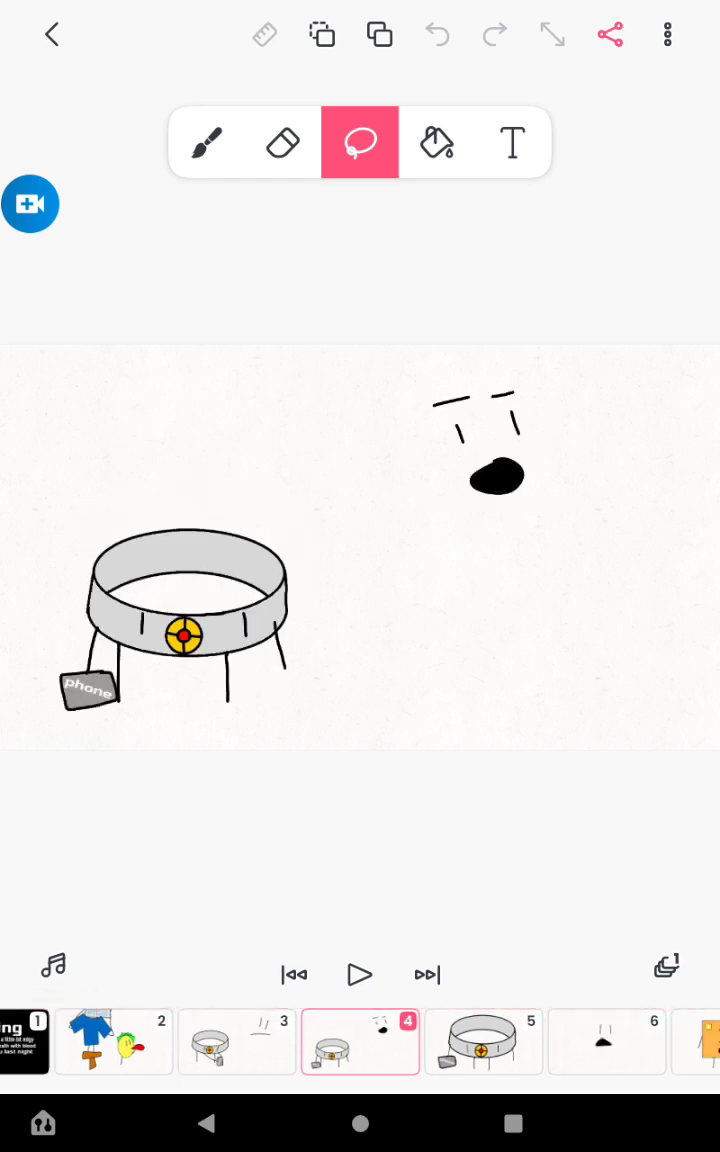
- Step through frames 5 to 11, past the collar and orange card, to the IFII card
{"action": "left_click", "coordinate": [483, 1041]}
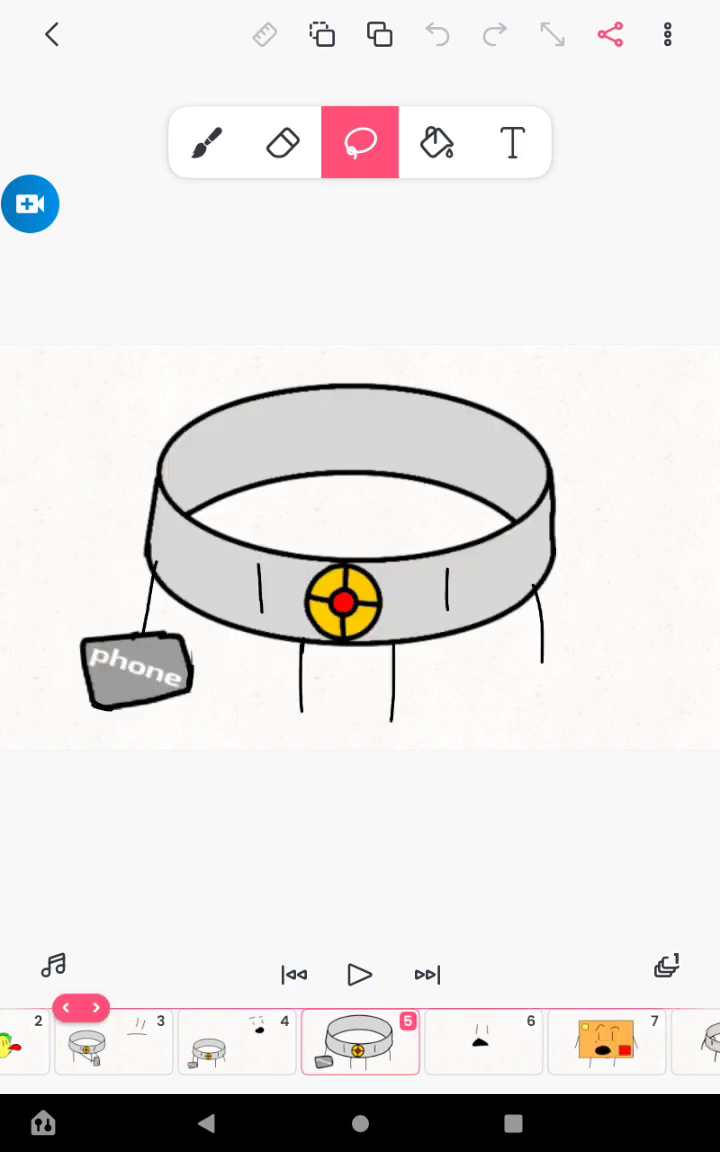
{"action": "left_click", "coordinate": [485, 1041]}
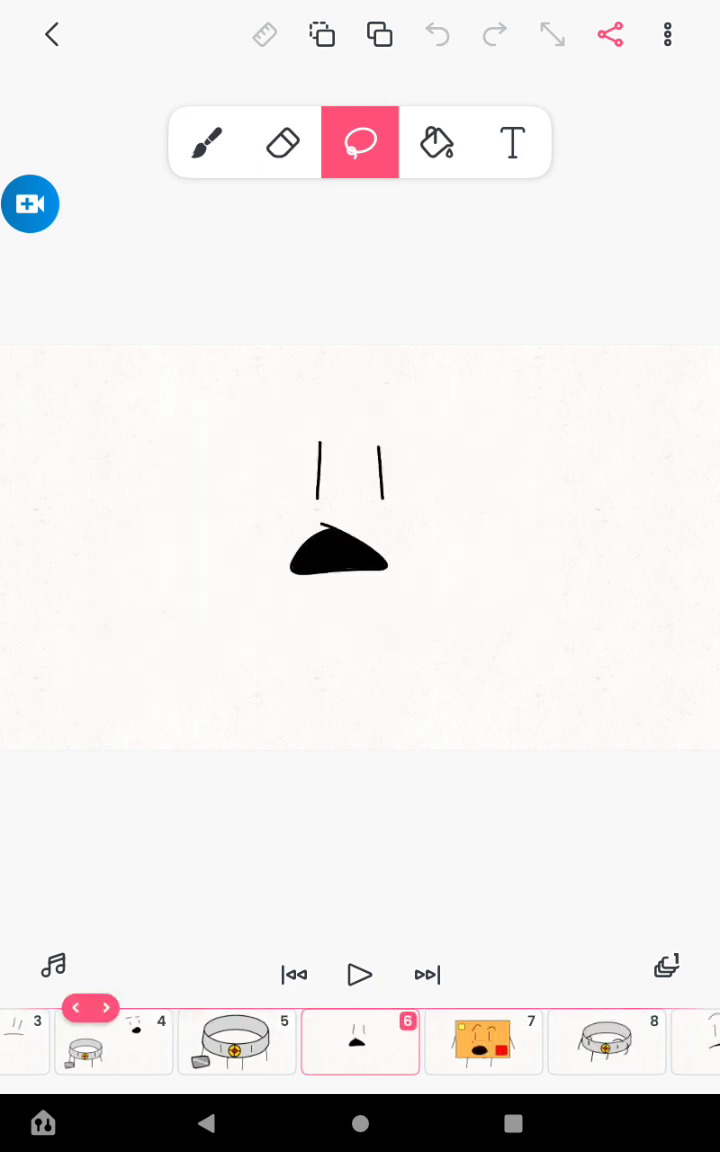
{"action": "left_click", "coordinate": [483, 1041]}
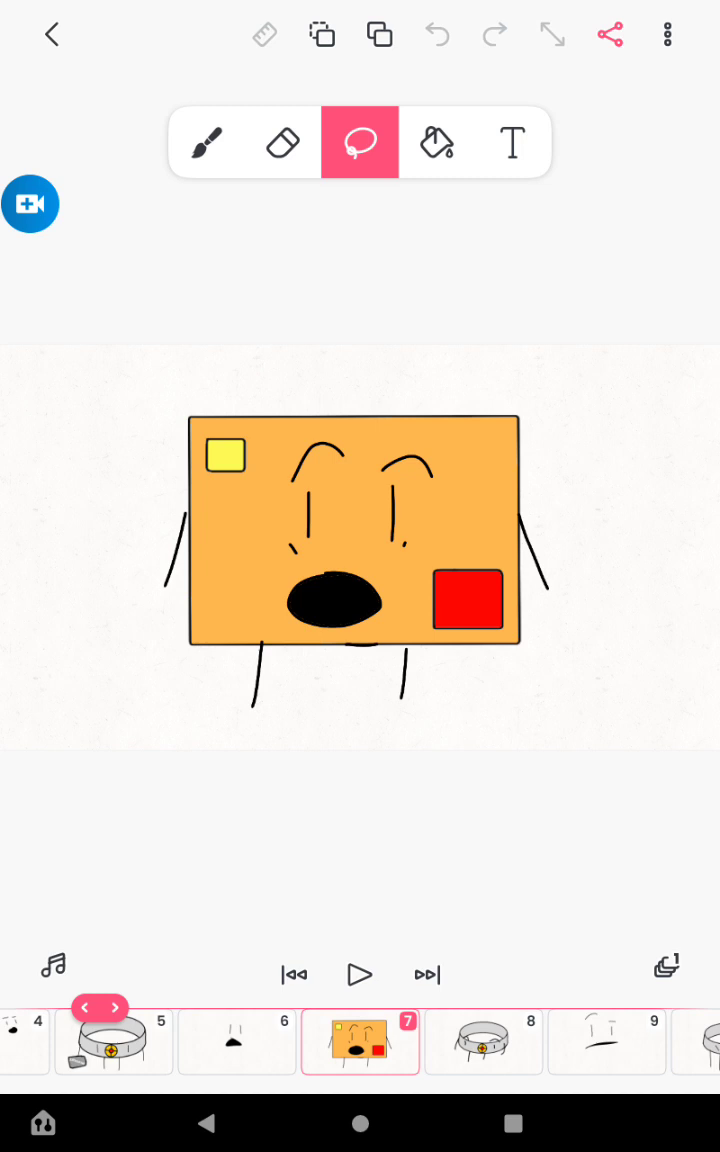
{"action": "left_click", "coordinate": [483, 1041]}
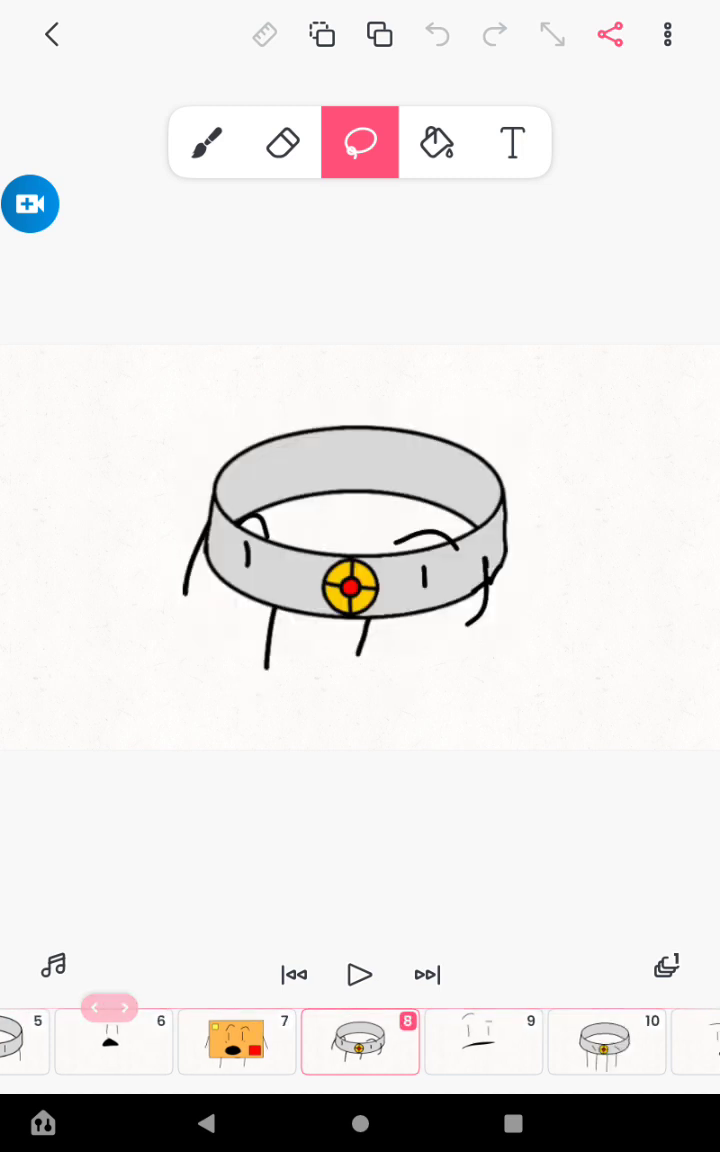
{"action": "left_click", "coordinate": [485, 1041]}
{"action": "left_click", "coordinate": [485, 1041]}
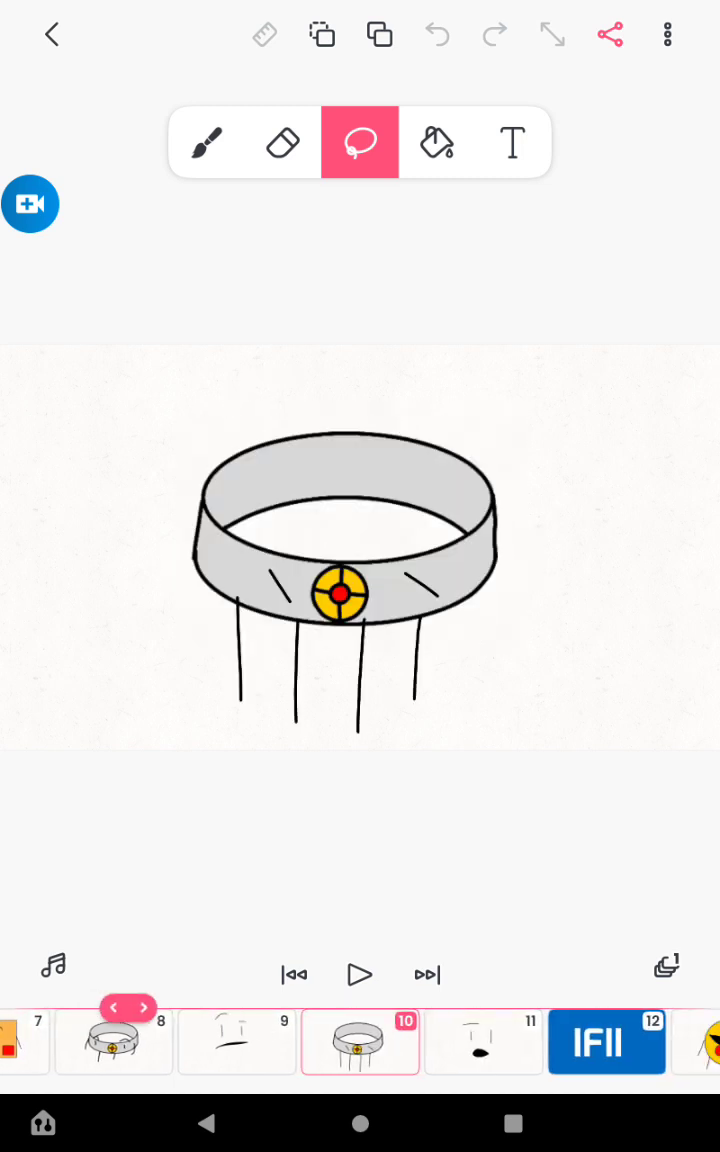
{"action": "left_click", "coordinate": [485, 1041]}
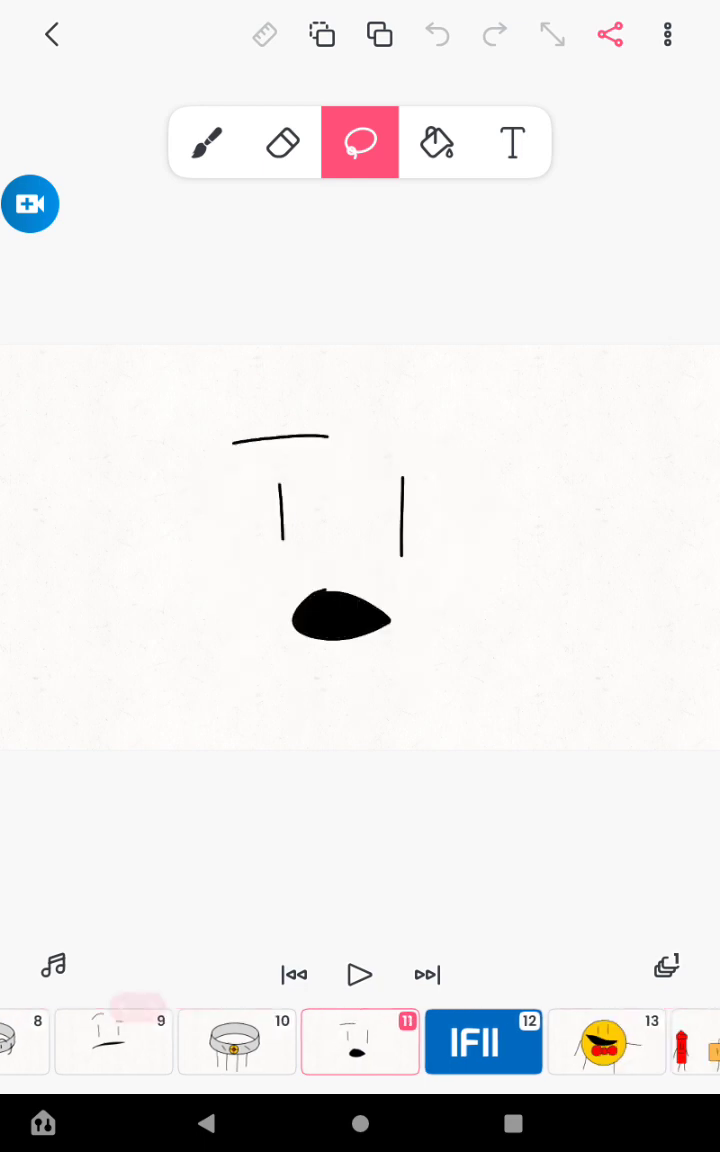
{"action": "left_click", "coordinate": [485, 1041]}
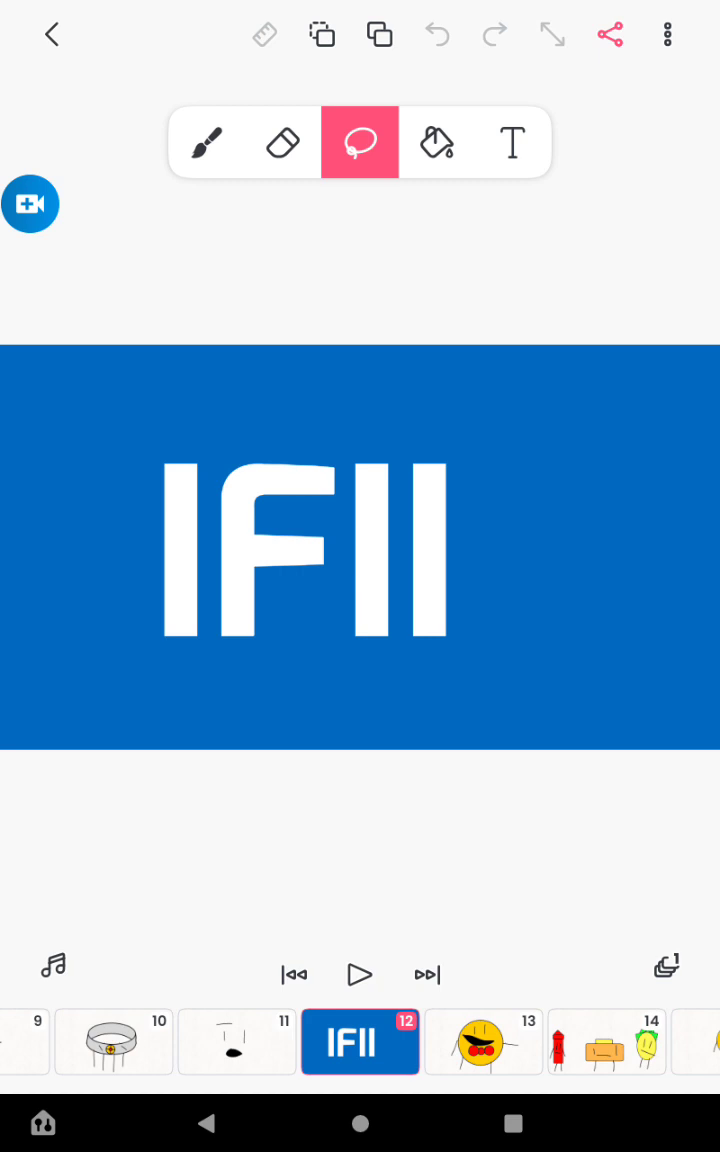
- Step from the yellow character at frame 13 to the Choking Skill card at frame 16
{"action": "left_click", "coordinate": [483, 1041]}
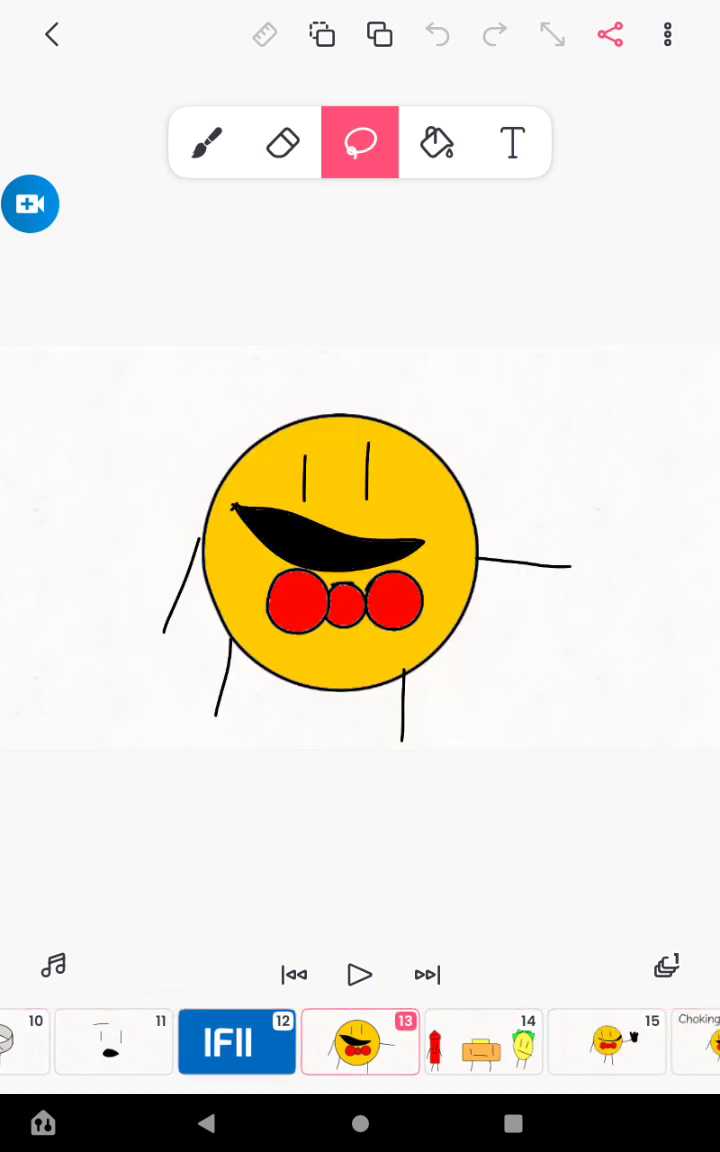
{"action": "left_click", "coordinate": [483, 1041]}
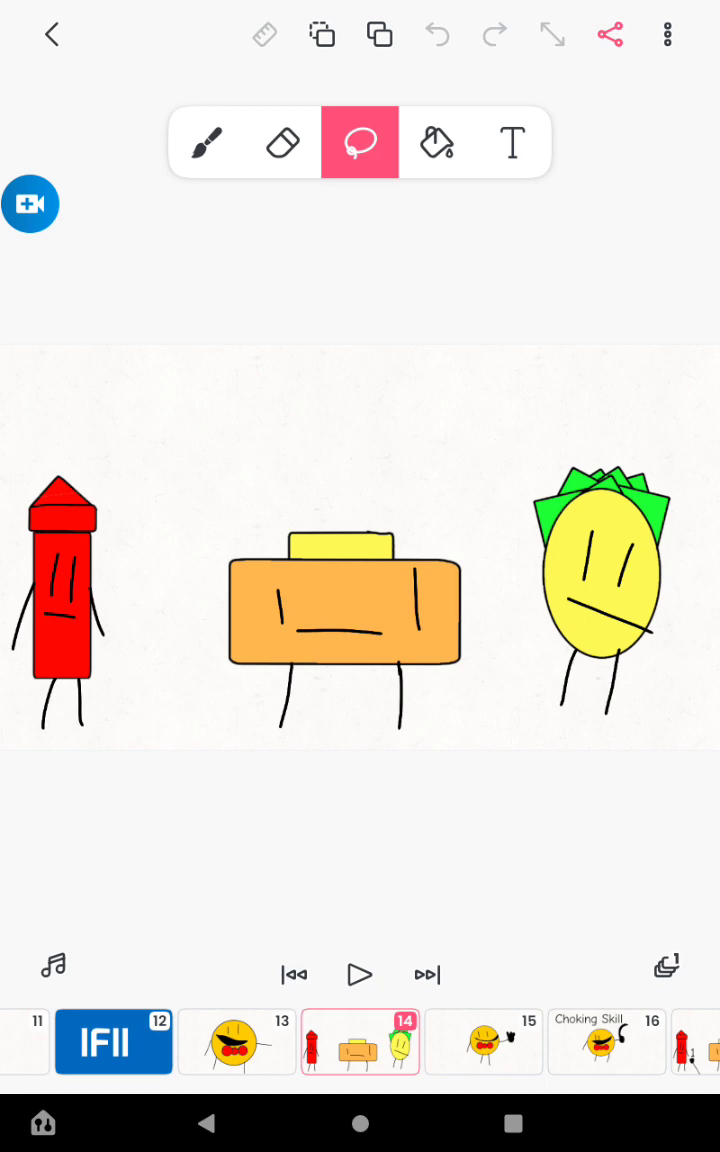
{"action": "left_click", "coordinate": [483, 1041]}
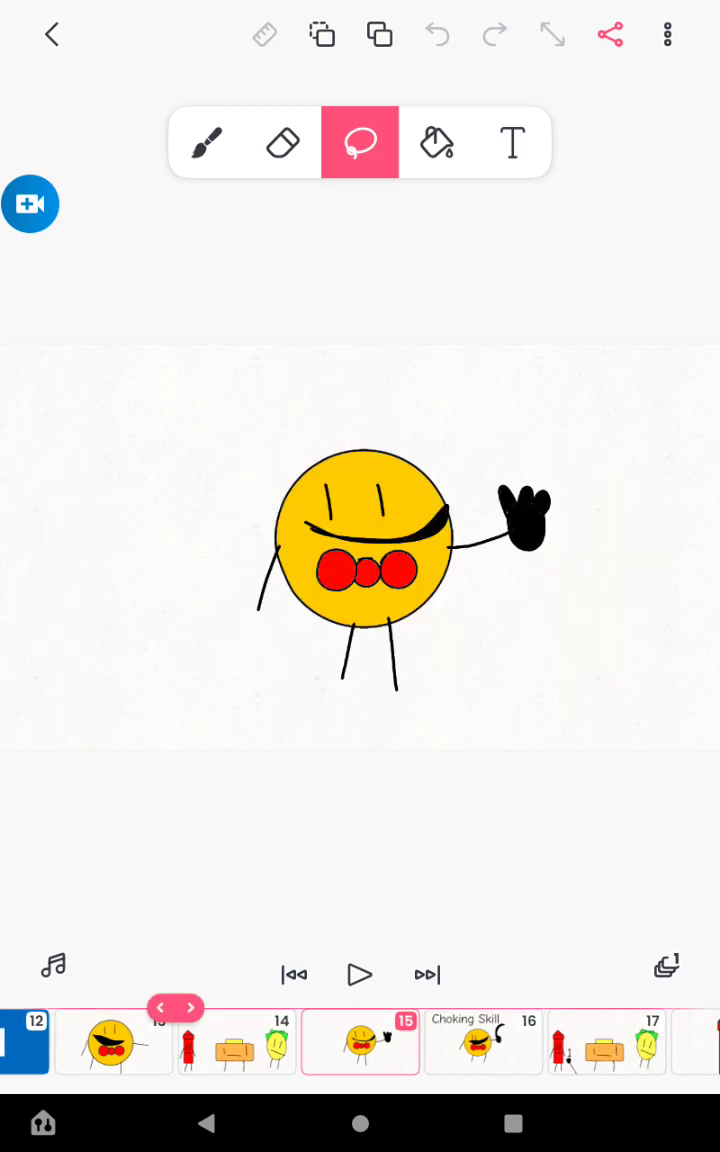
{"action": "left_click", "coordinate": [483, 1041]}
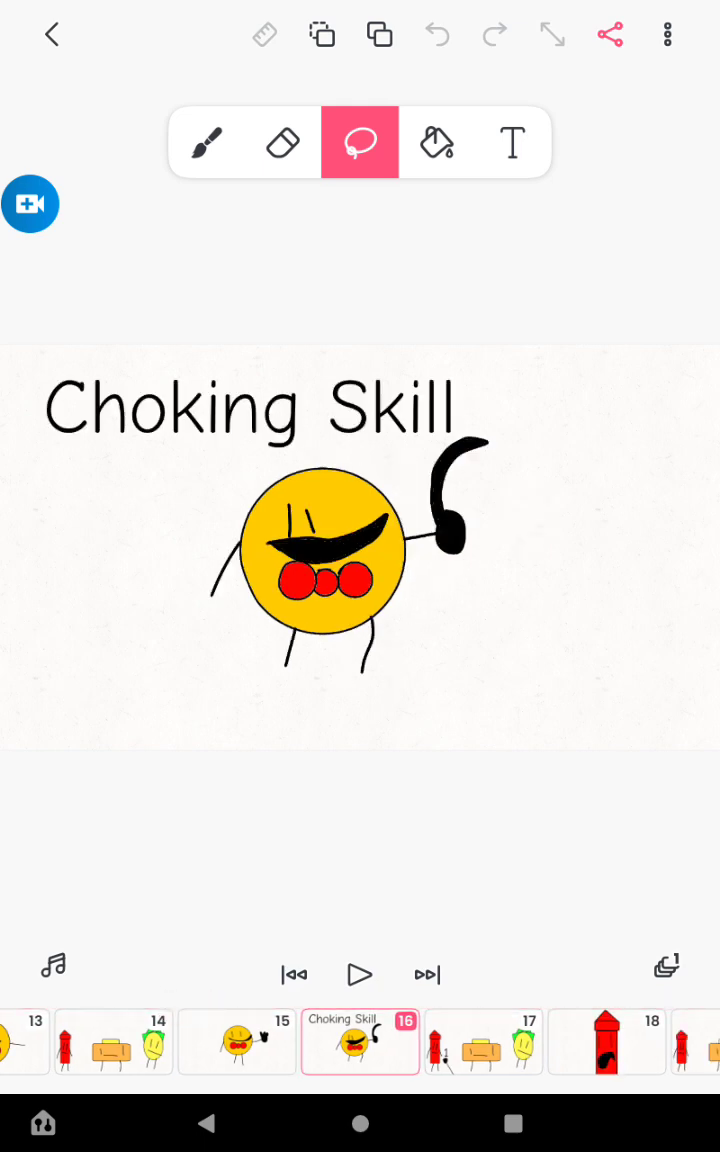
- Step from frame 17 past the red close-up, corn and red tower to frame 26
{"action": "left_click", "coordinate": [483, 1041]}
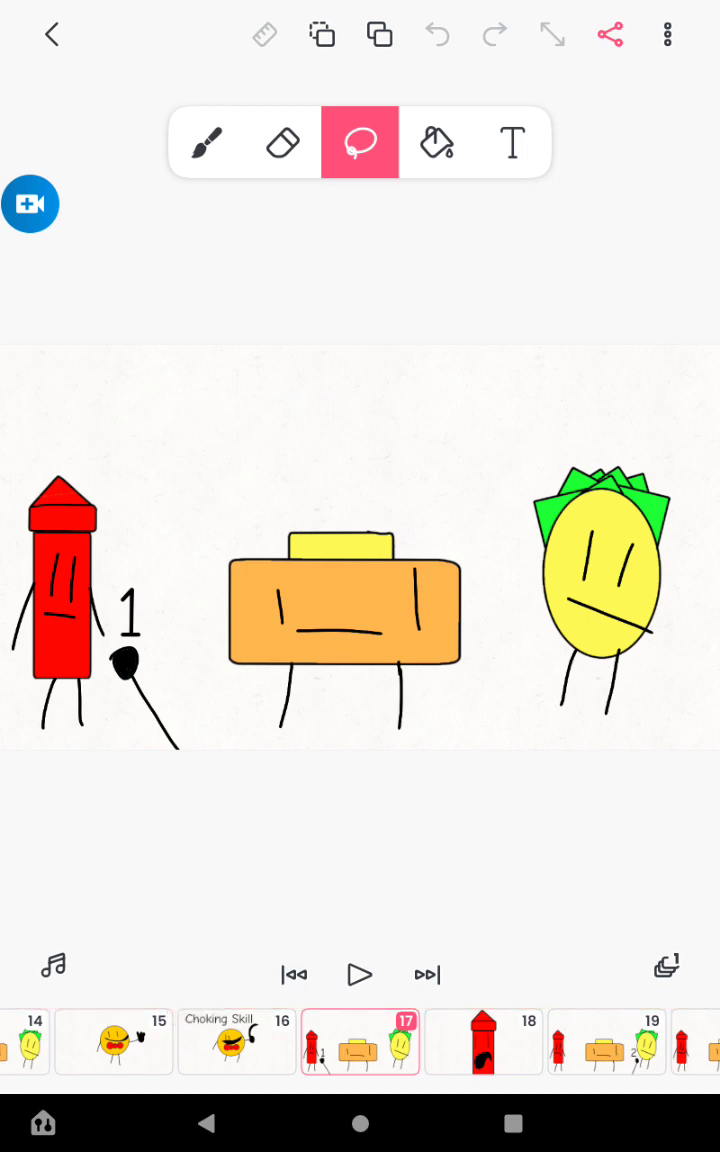
{"action": "left_click", "coordinate": [483, 1041]}
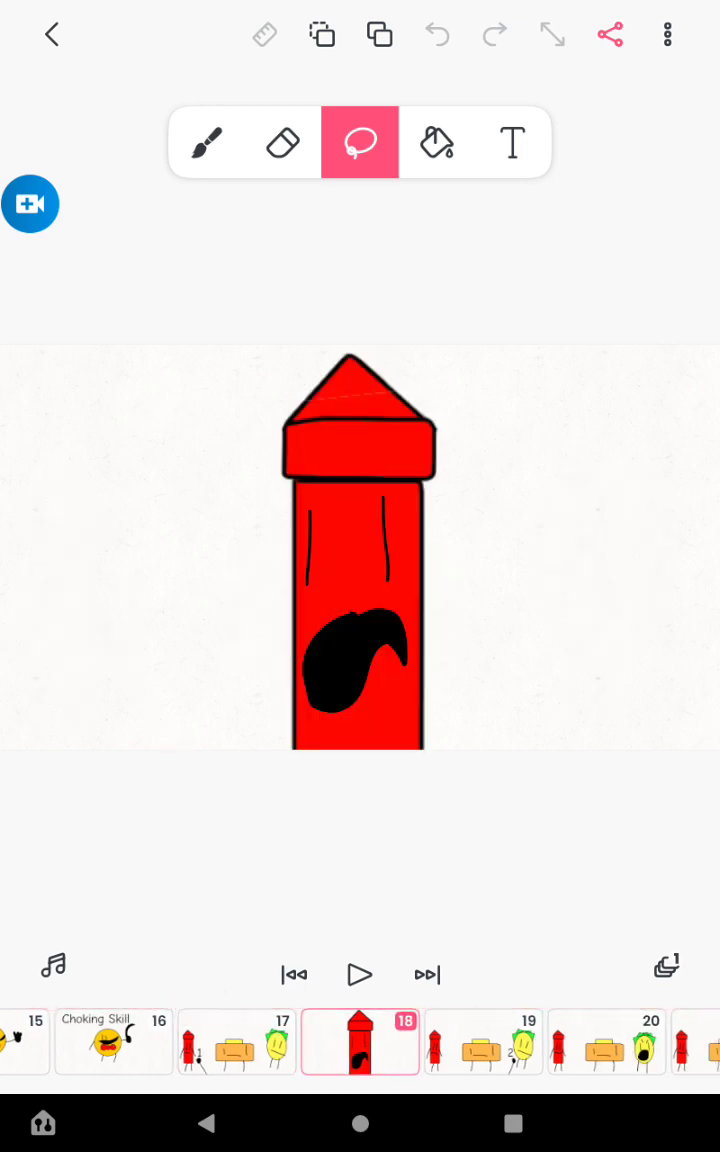
{"action": "left_click", "coordinate": [483, 1041]}
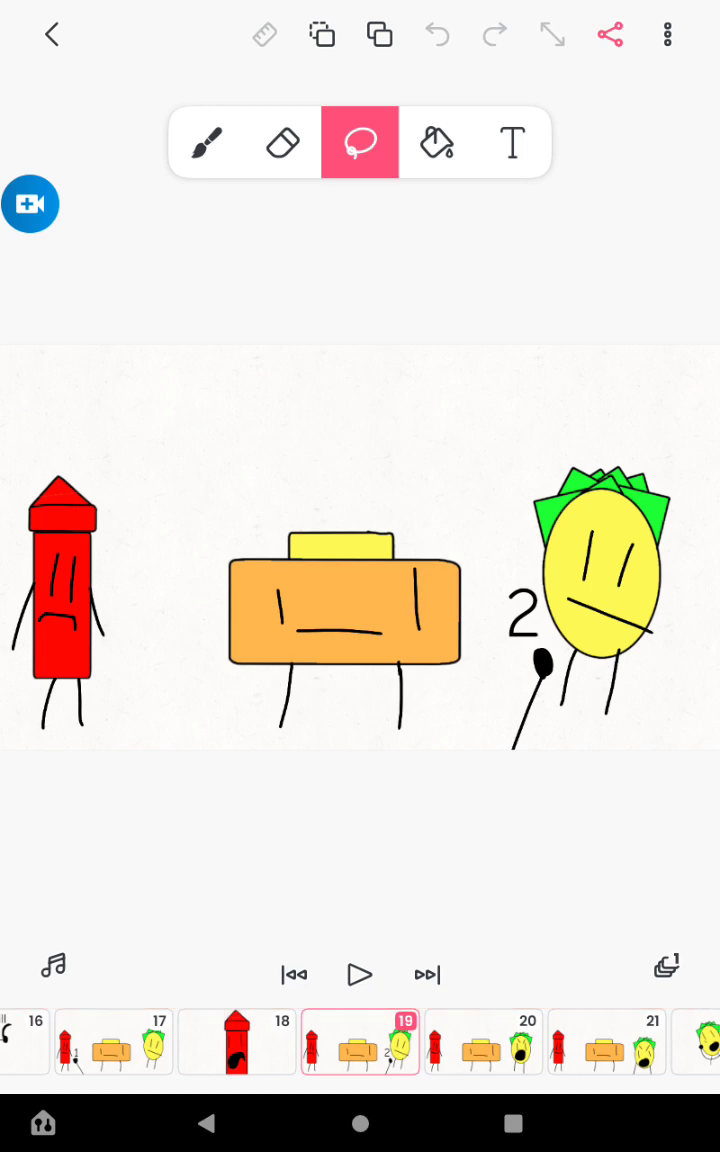
{"action": "left_click", "coordinate": [483, 1041]}
{"action": "left_click", "coordinate": [483, 1041]}
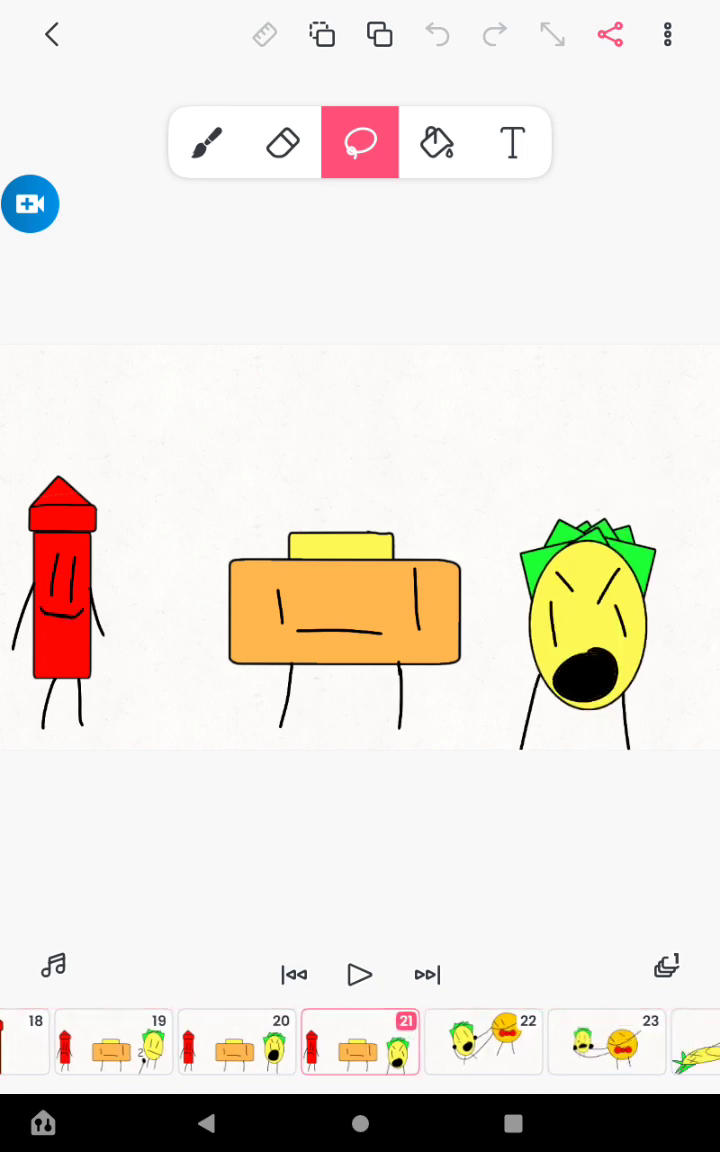
{"action": "left_click", "coordinate": [483, 1041]}
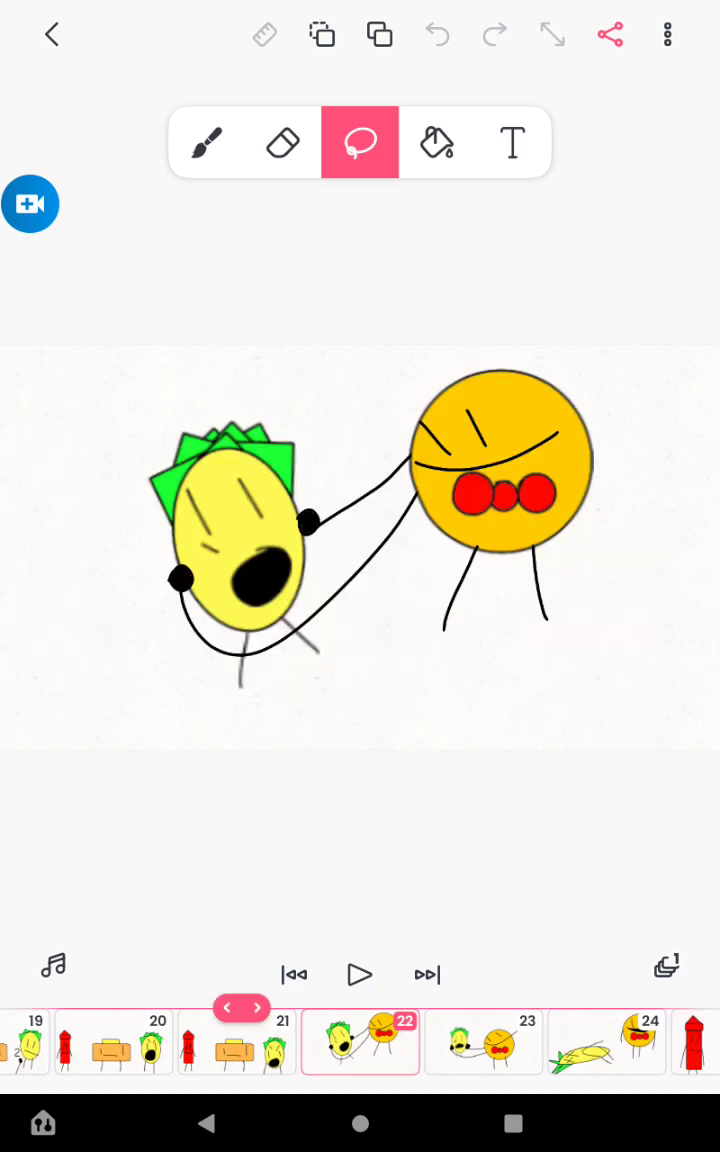
{"action": "left_click", "coordinate": [483, 1041]}
{"action": "left_click", "coordinate": [483, 1041]}
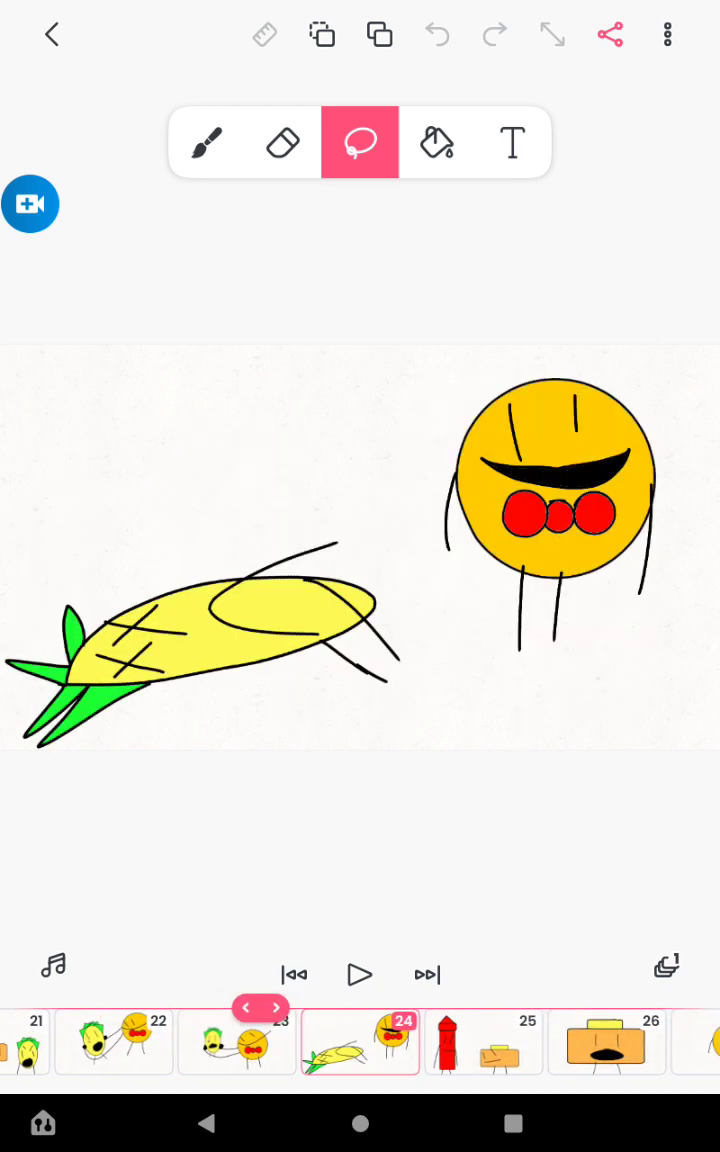
{"action": "left_click", "coordinate": [483, 1041]}
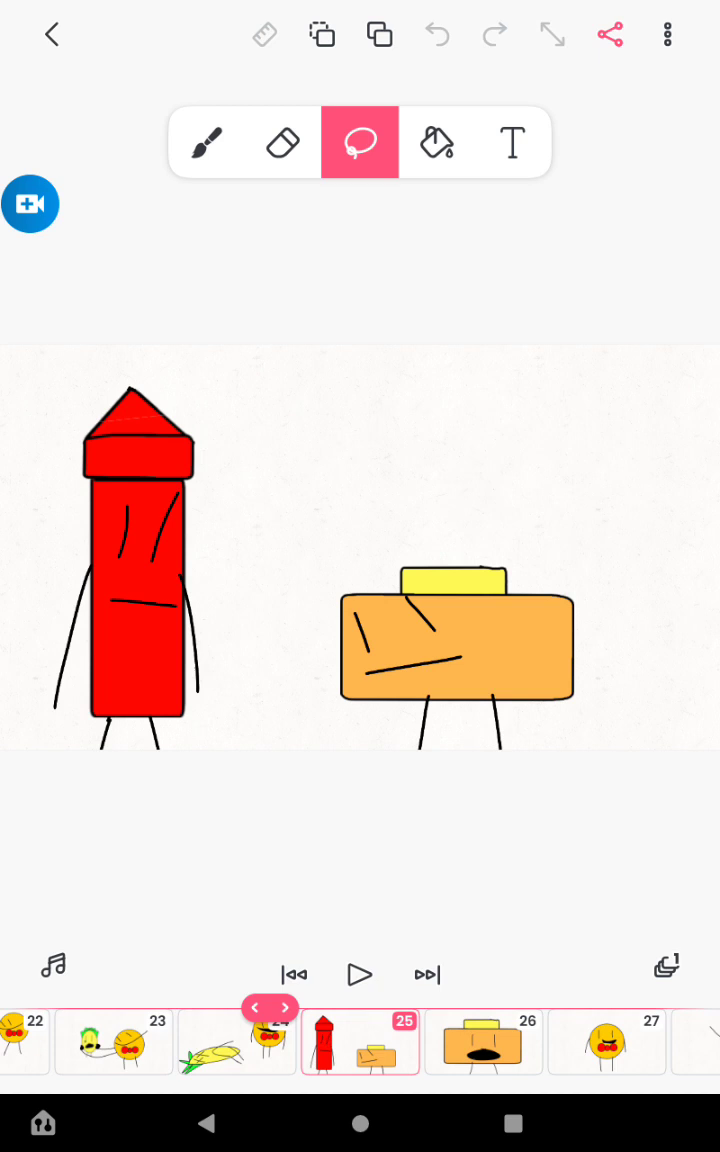
{"action": "left_click", "coordinate": [483, 1041]}
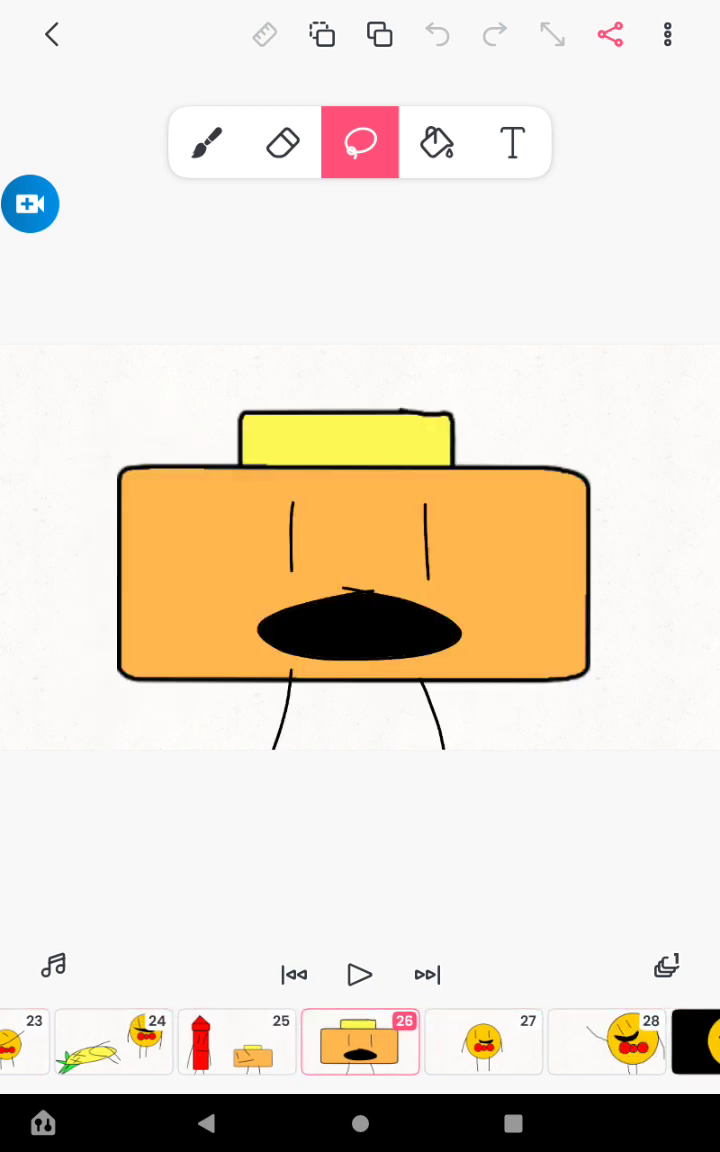
- Step from frame 27 through the black-background and blue-shirt frames to frame 34
{"action": "left_click", "coordinate": [483, 1041]}
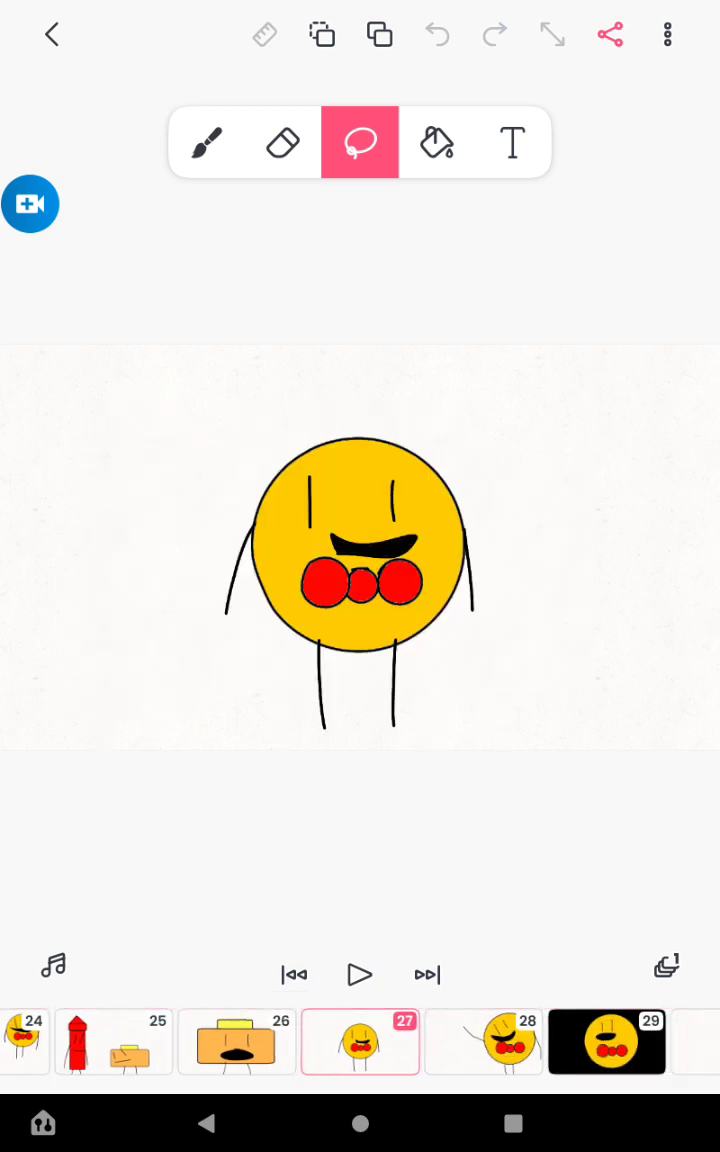
{"action": "left_click", "coordinate": [483, 1041]}
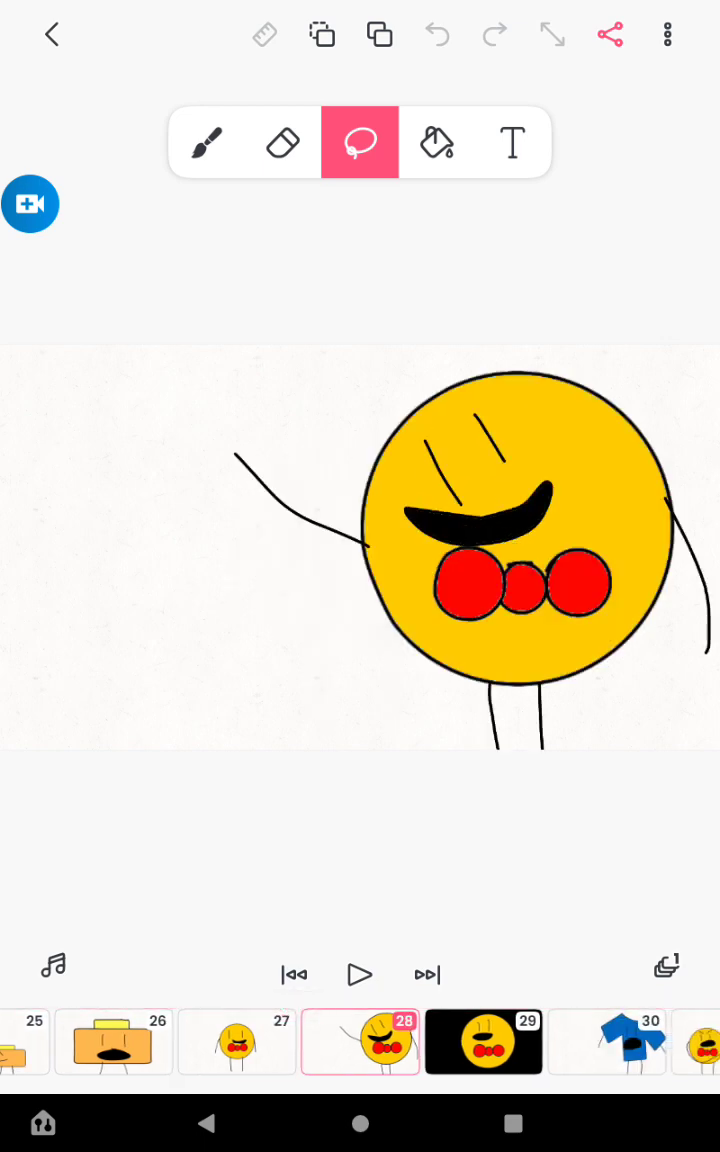
{"action": "left_click", "coordinate": [483, 1041]}
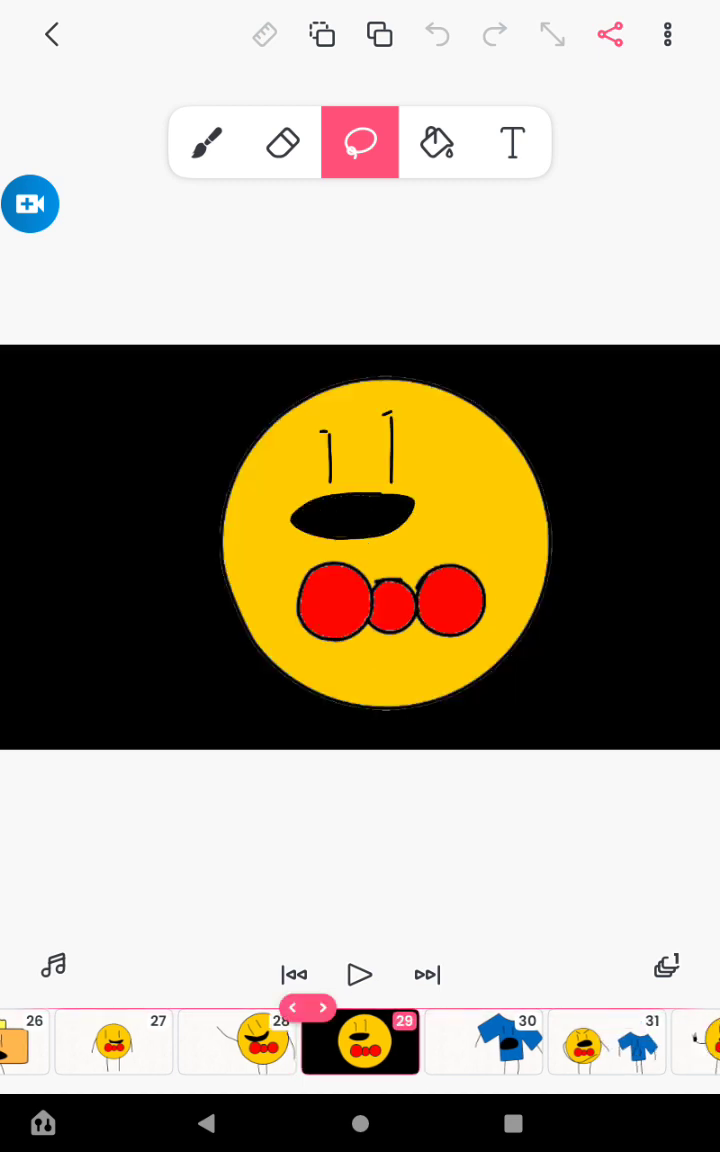
{"action": "left_click", "coordinate": [483, 1041]}
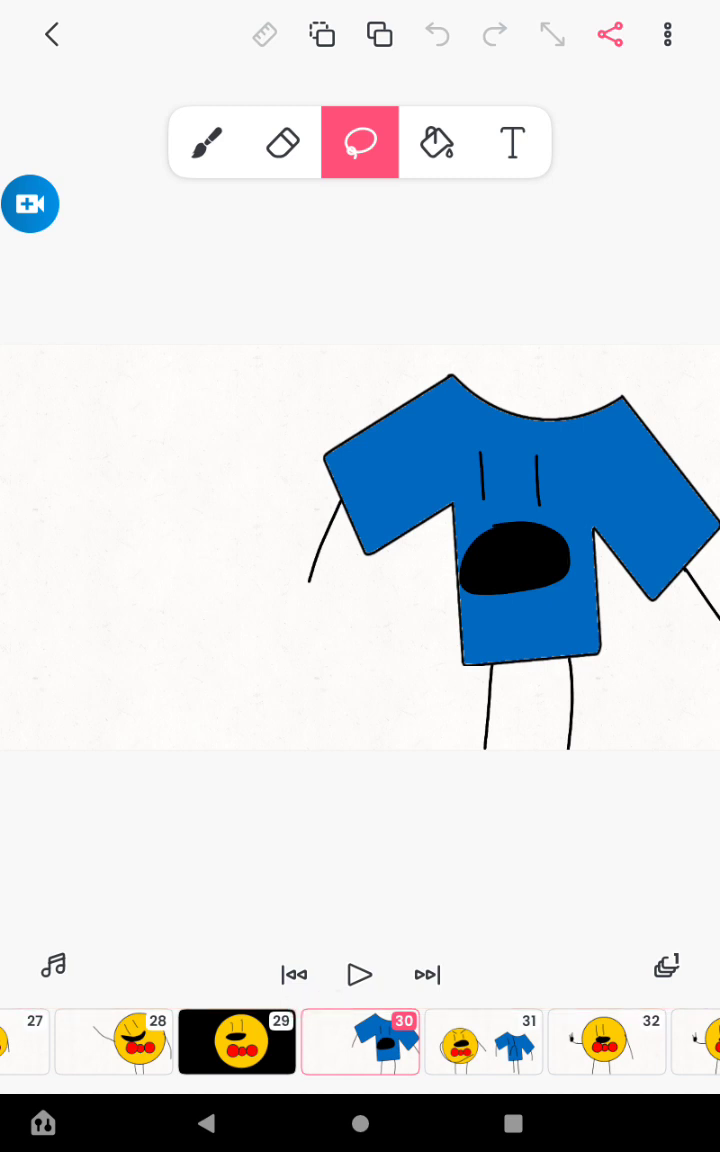
{"action": "left_click", "coordinate": [483, 1041]}
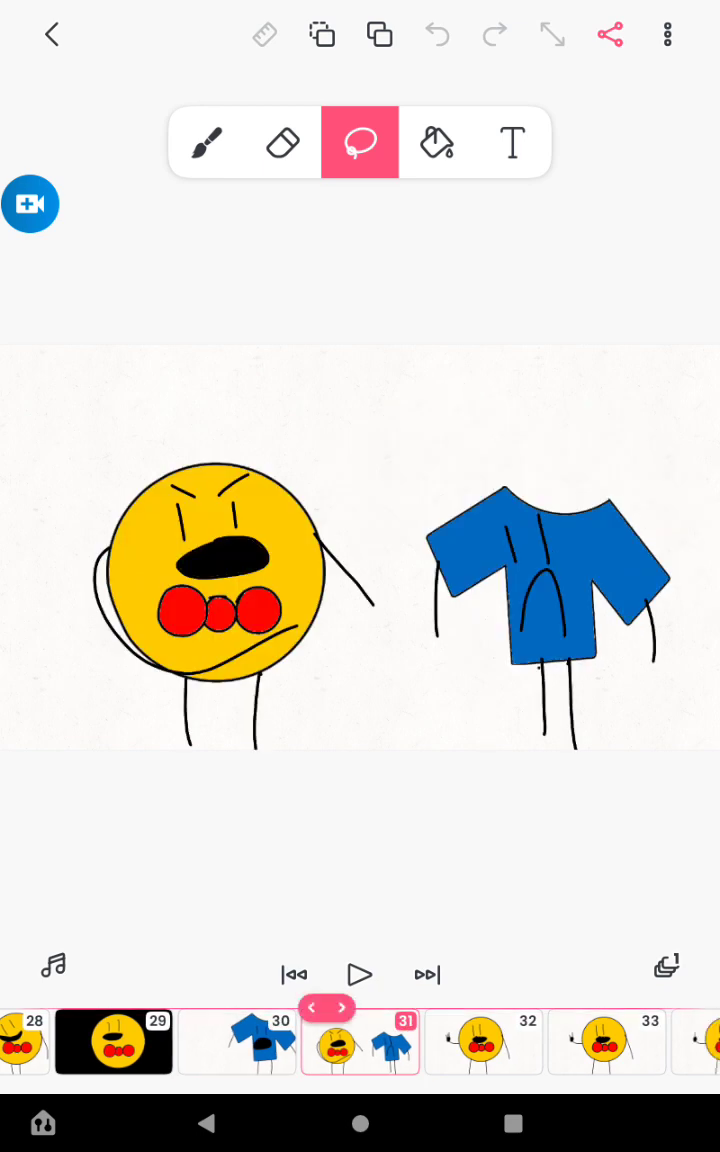
{"action": "left_click", "coordinate": [483, 1041]}
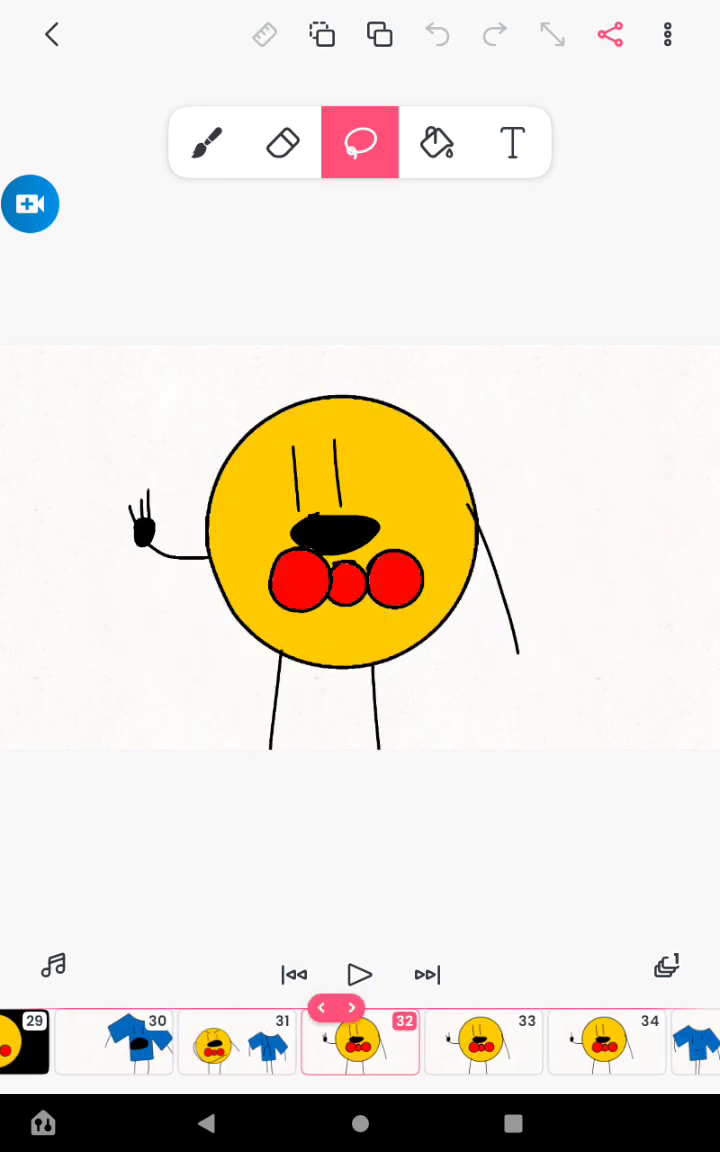
{"action": "left_click", "coordinate": [483, 1041]}
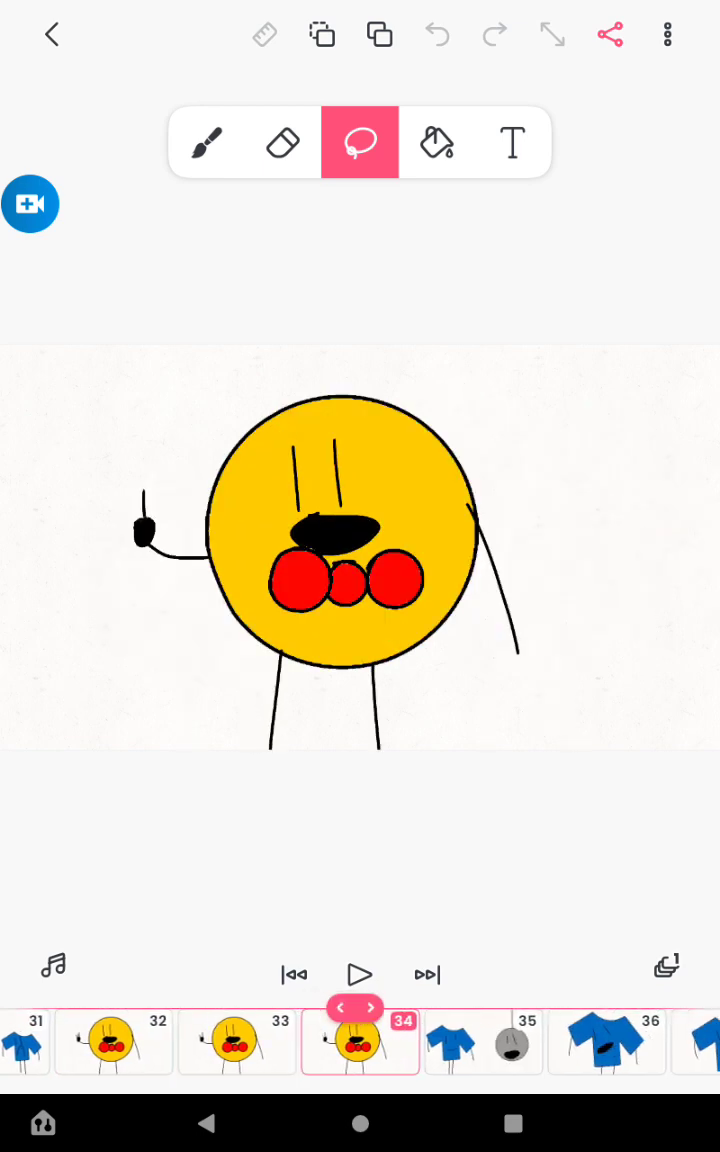
- Continue to frame 39, open and dismiss its frame actions, then go to frame 40
{"action": "left_click", "coordinate": [483, 1041]}
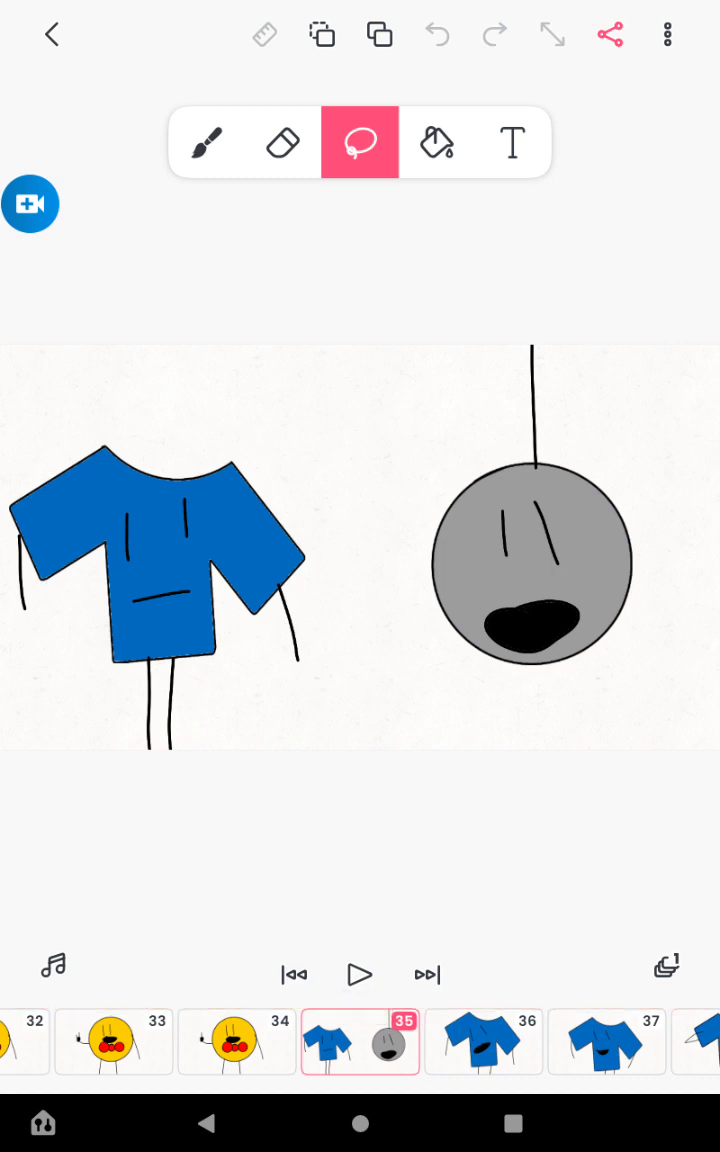
{"action": "left_click", "coordinate": [483, 1041]}
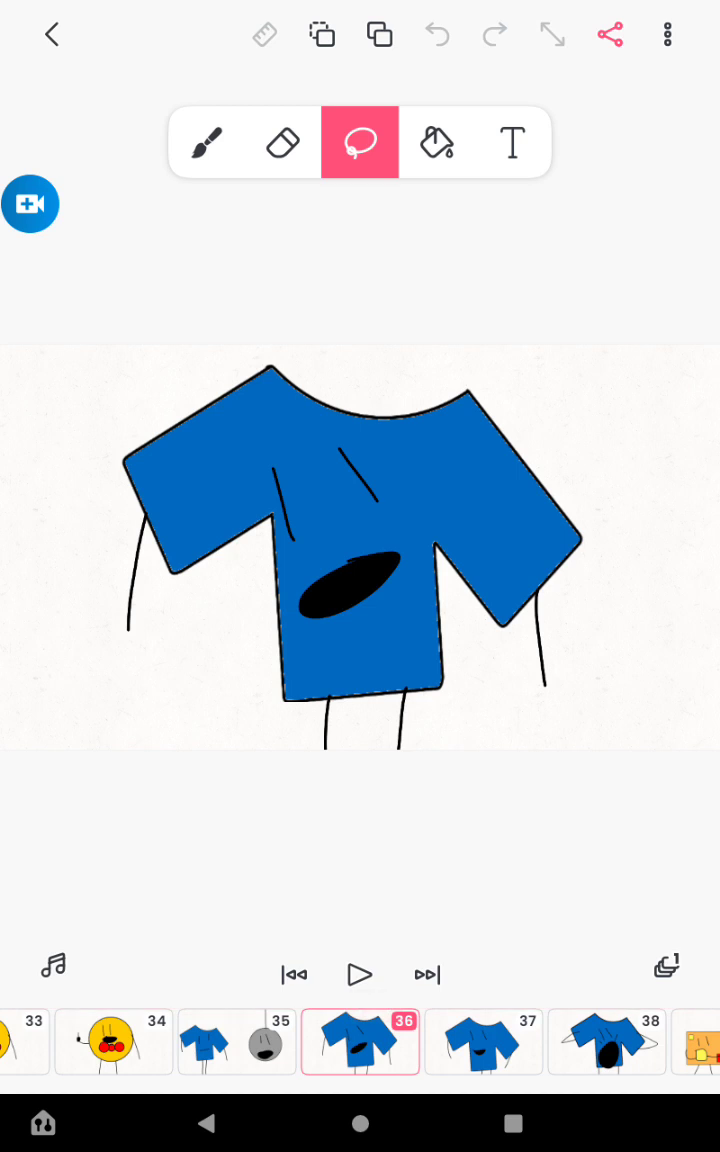
{"action": "left_click", "coordinate": [483, 1041]}
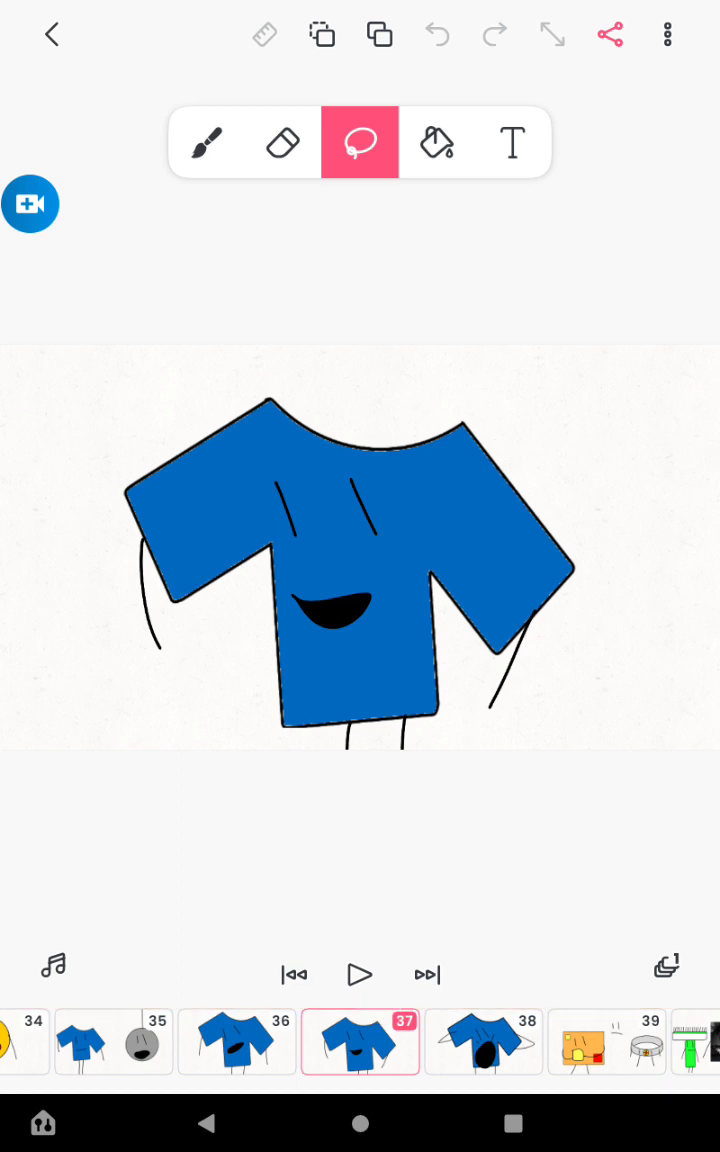
{"action": "left_click", "coordinate": [483, 1041]}
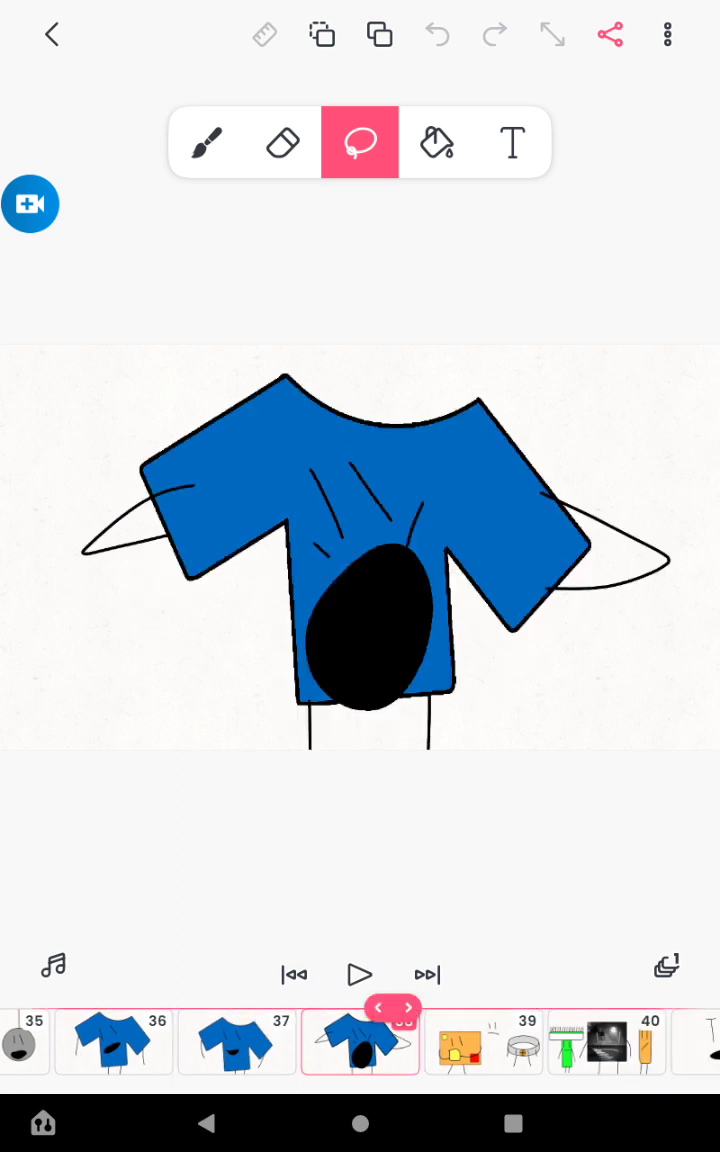
{"action": "left_click", "coordinate": [483, 1041]}
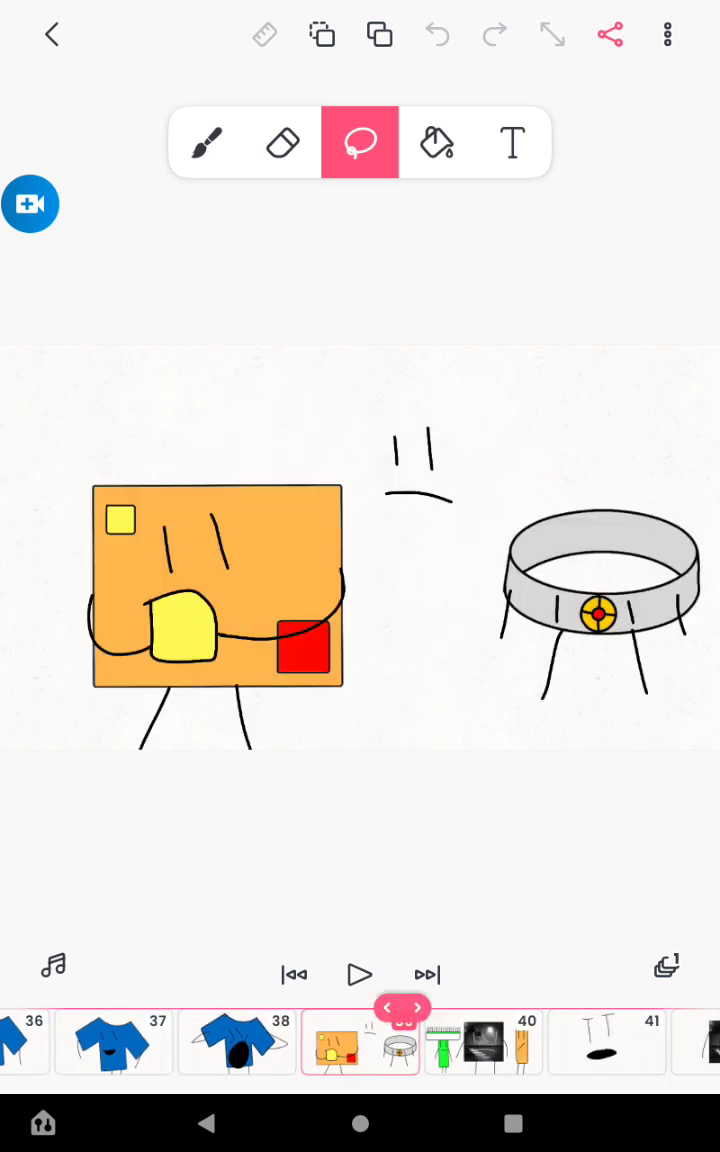
{"action": "left_click", "coordinate": [360, 1041]}
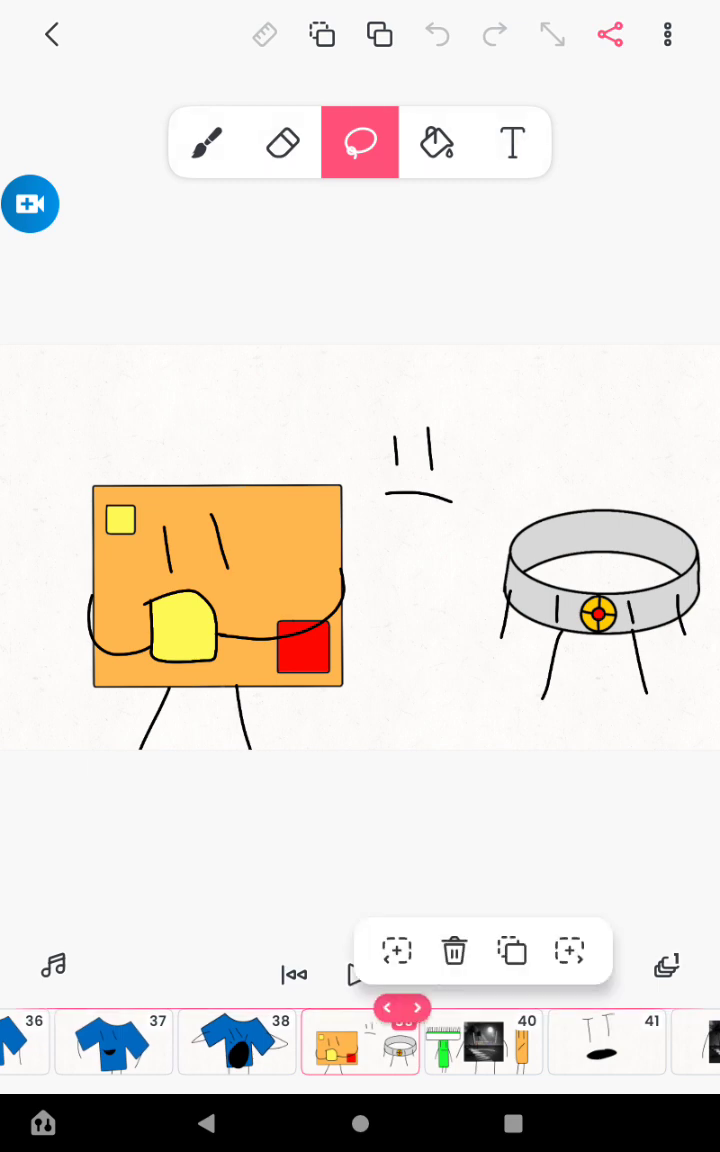
{"action": "left_click", "coordinate": [483, 1041]}
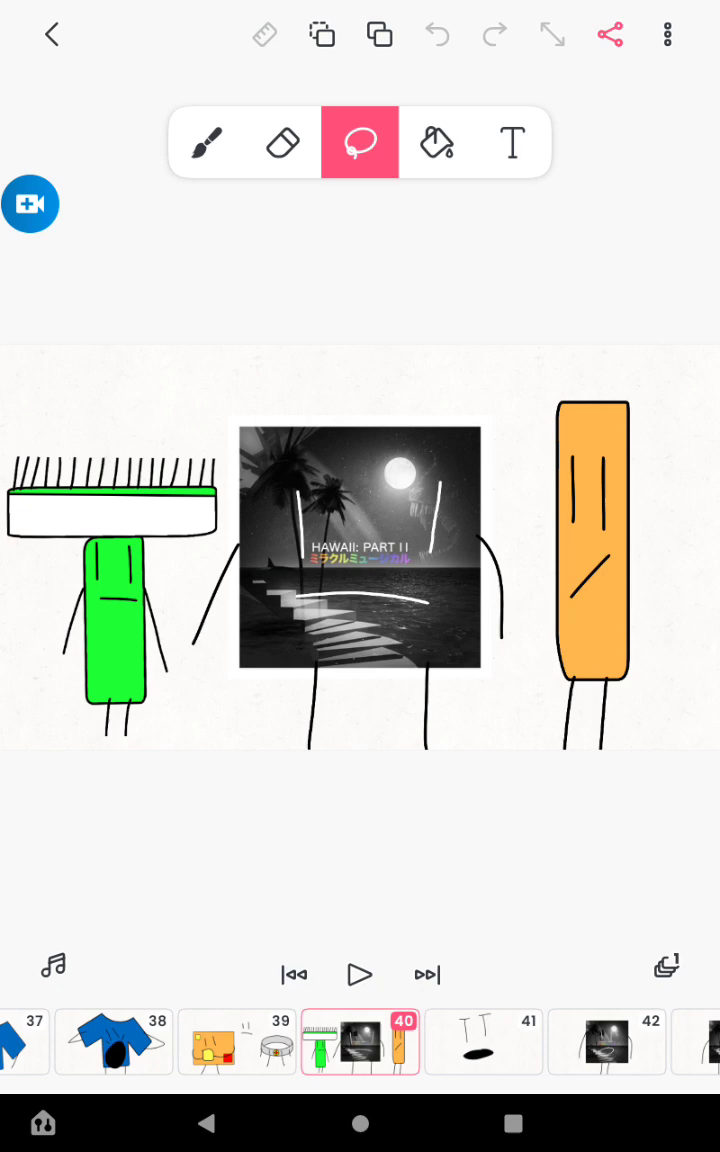
- Step from frame 41 through frame 48 to the red X-eyed ball at frame 49
{"action": "left_click", "coordinate": [483, 1041]}
{"action": "left_click", "coordinate": [483, 1041]}
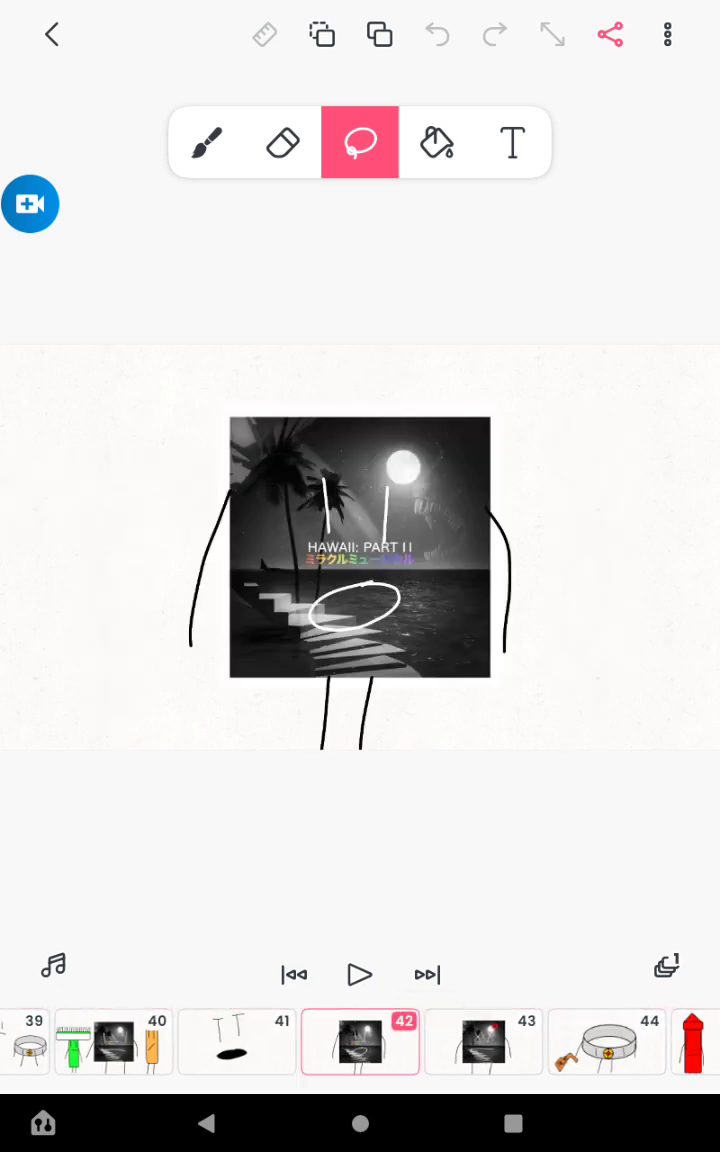
{"action": "left_click", "coordinate": [483, 1041]}
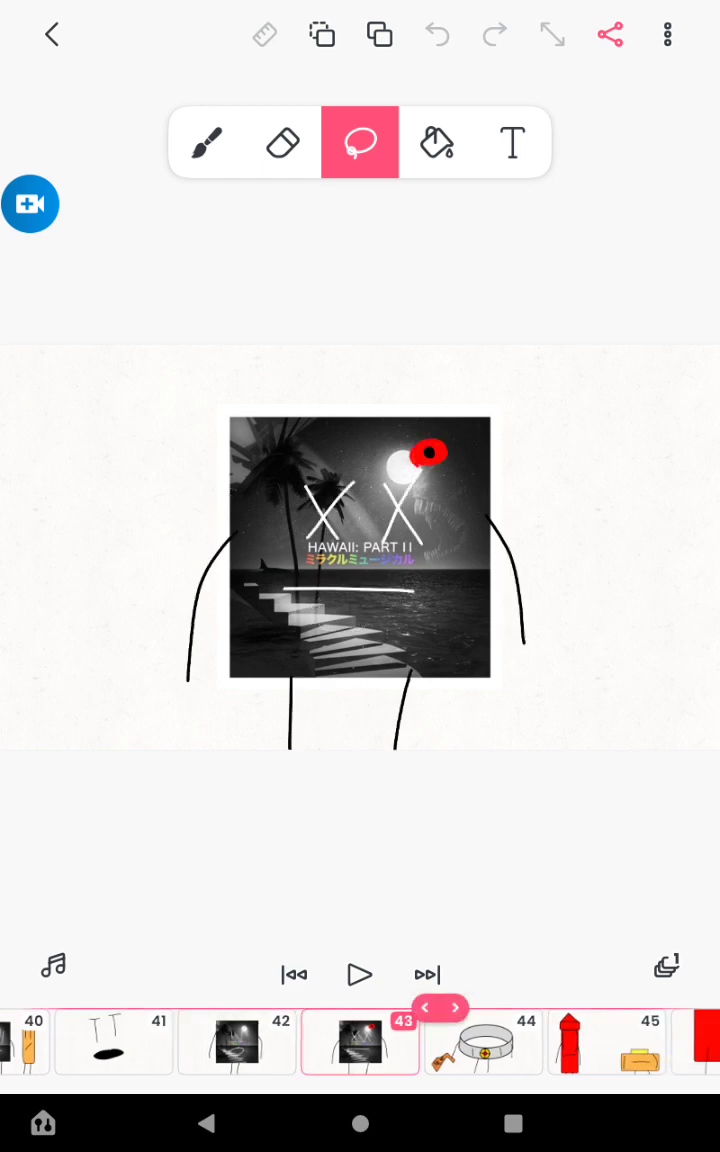
{"action": "left_click", "coordinate": [483, 1041]}
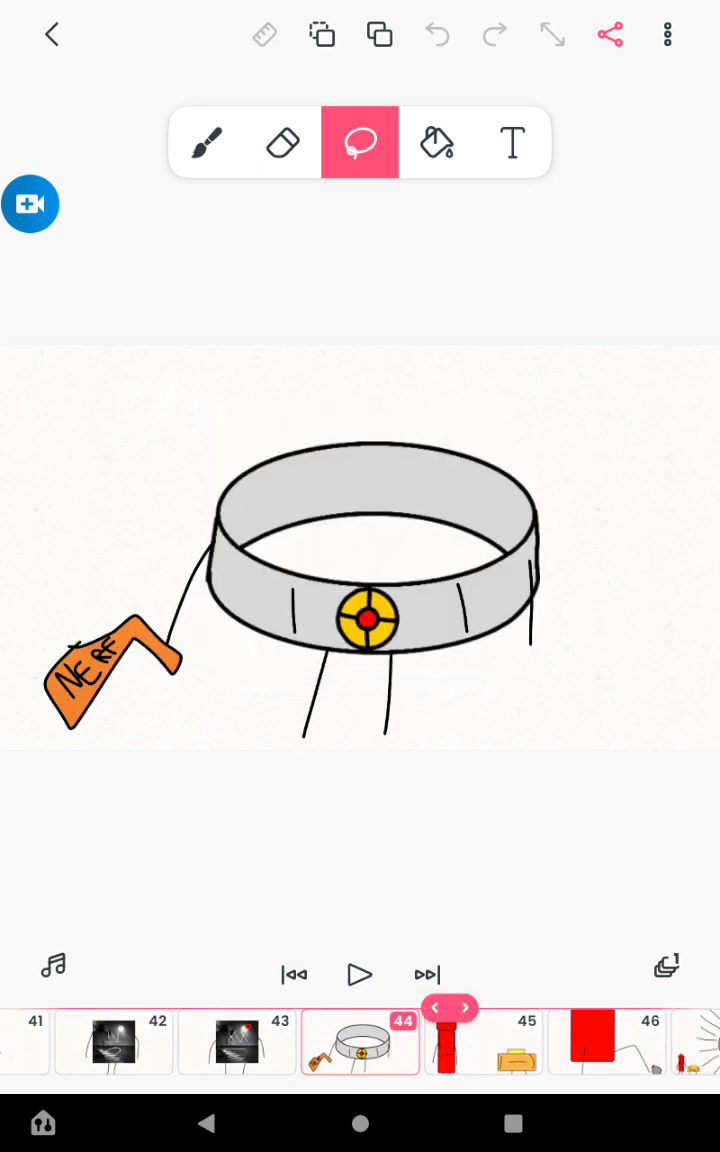
{"action": "left_click", "coordinate": [483, 1041]}
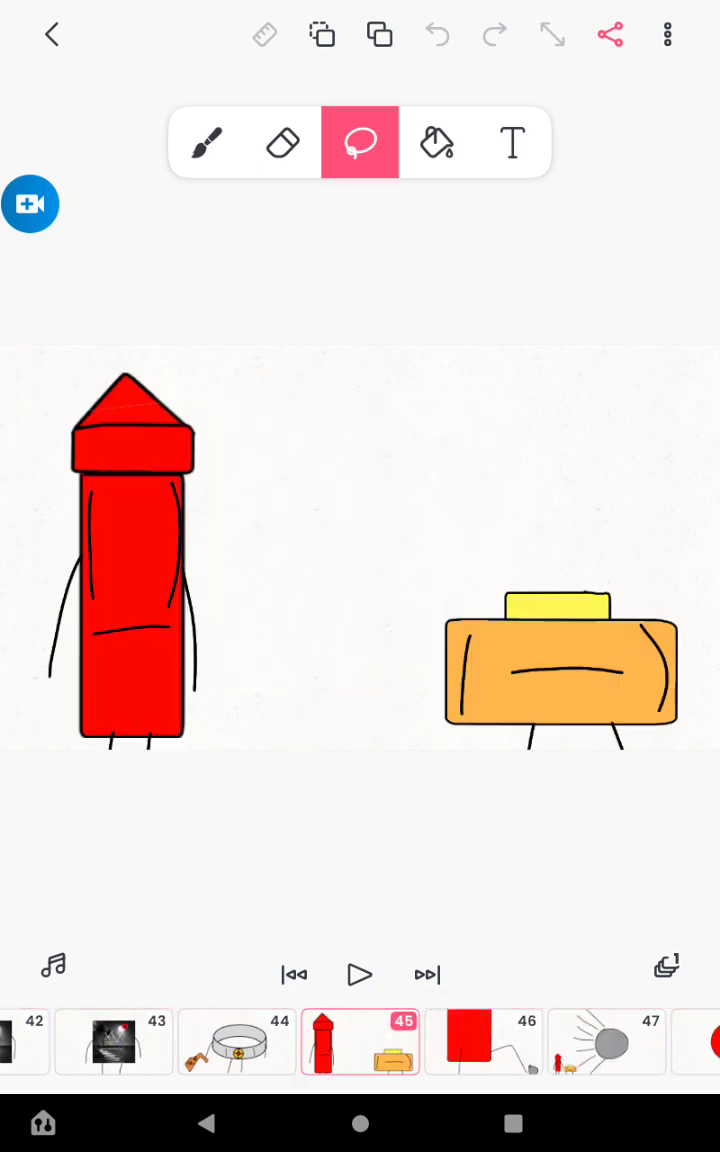
{"action": "left_click", "coordinate": [483, 1041]}
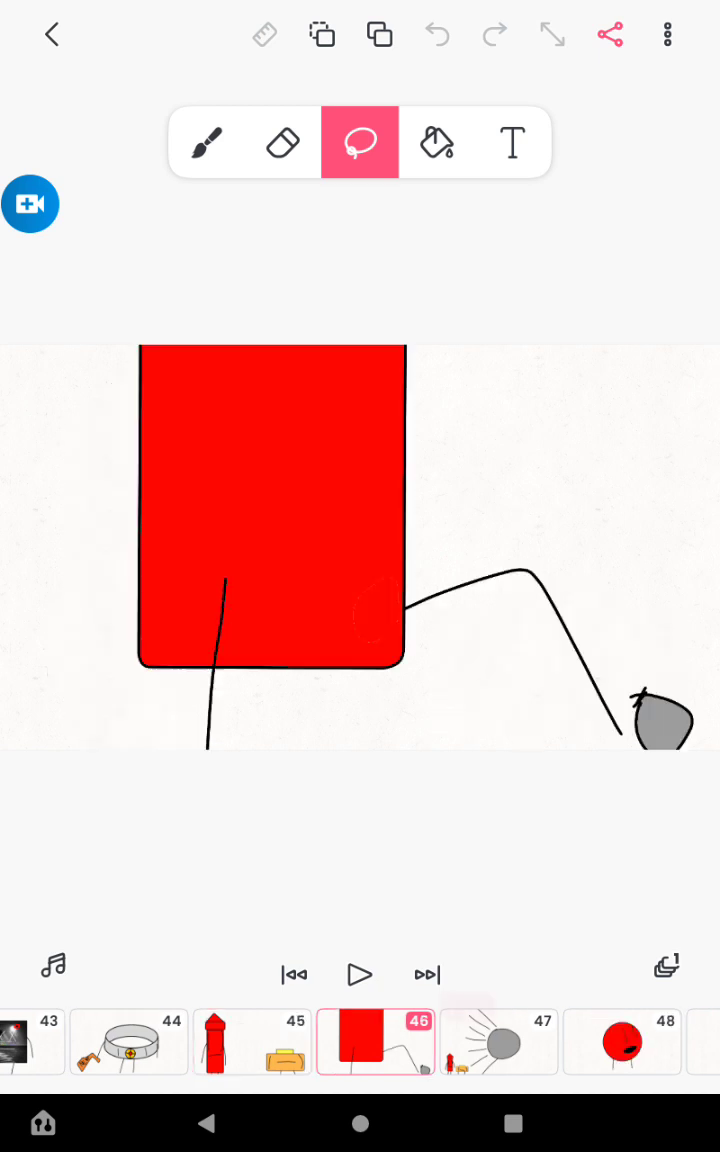
{"action": "left_click", "coordinate": [483, 1041]}
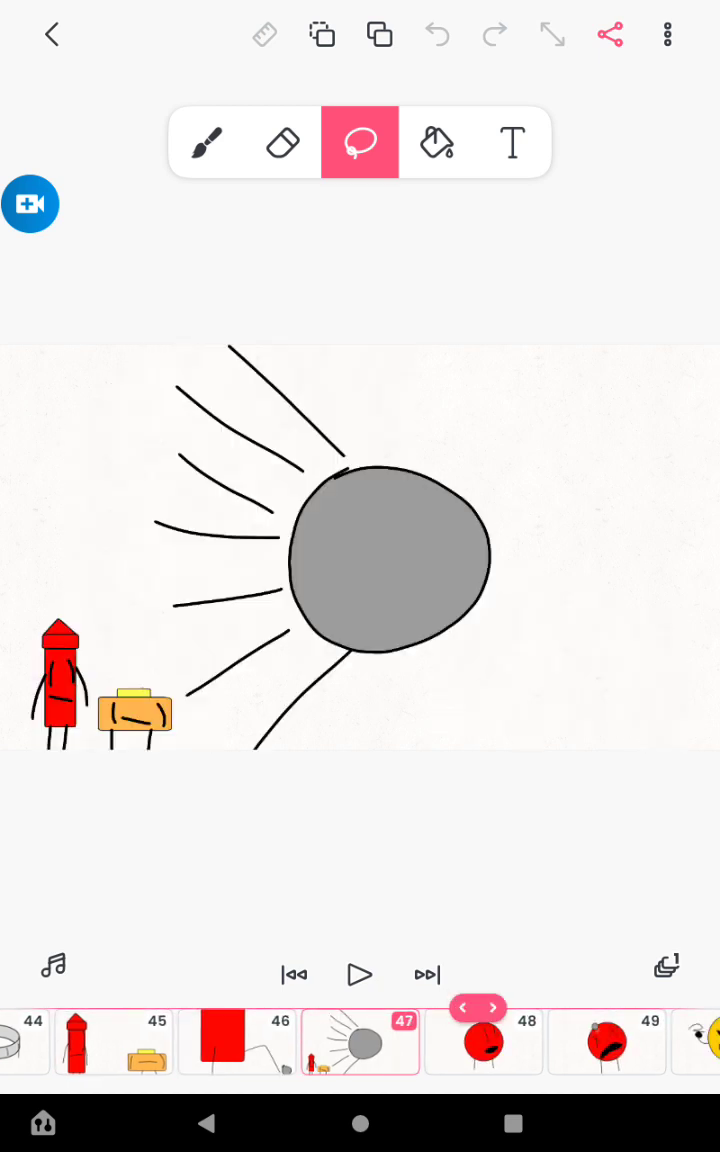
{"action": "left_click", "coordinate": [483, 1041]}
{"action": "left_click", "coordinate": [483, 1041]}
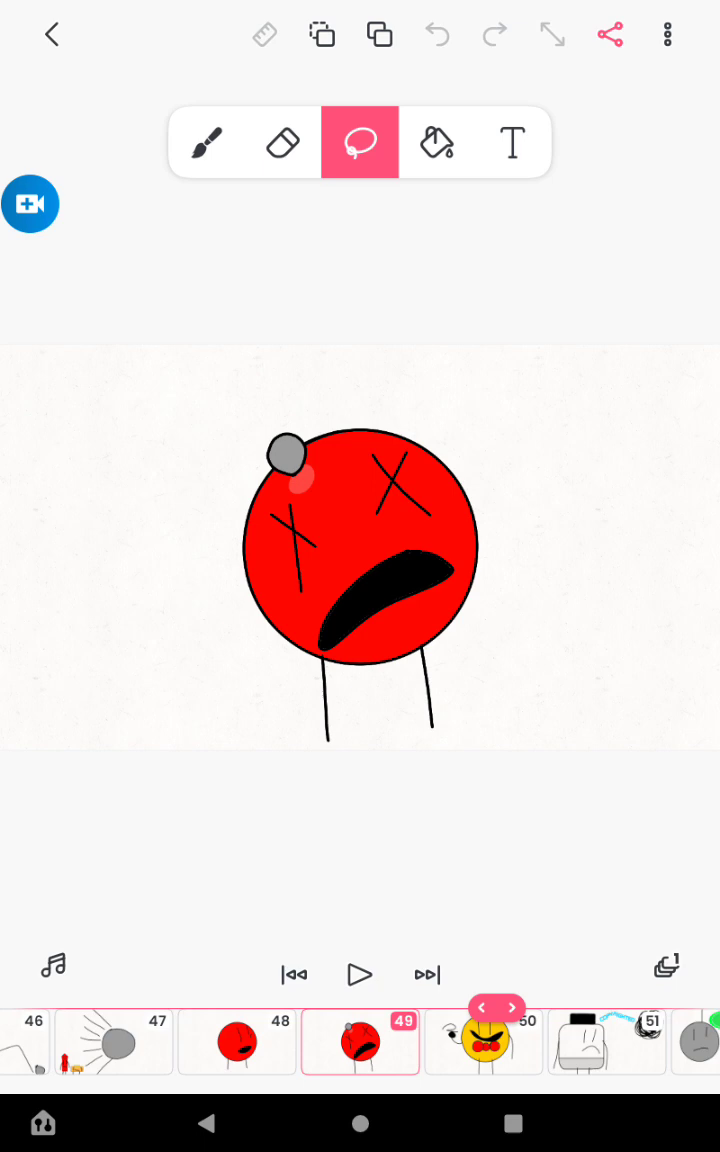
- Step through frames 50 to 54 to the lone black scribble at frame 55
{"action": "left_click", "coordinate": [483, 1041]}
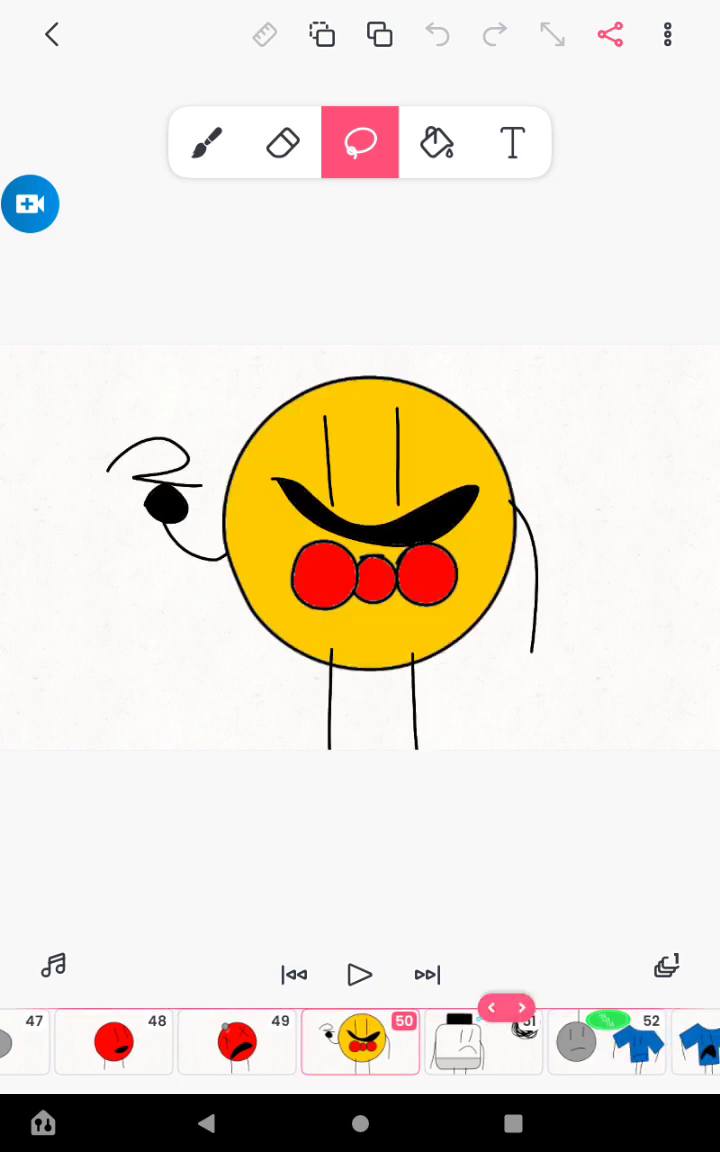
{"action": "left_click", "coordinate": [483, 1041]}
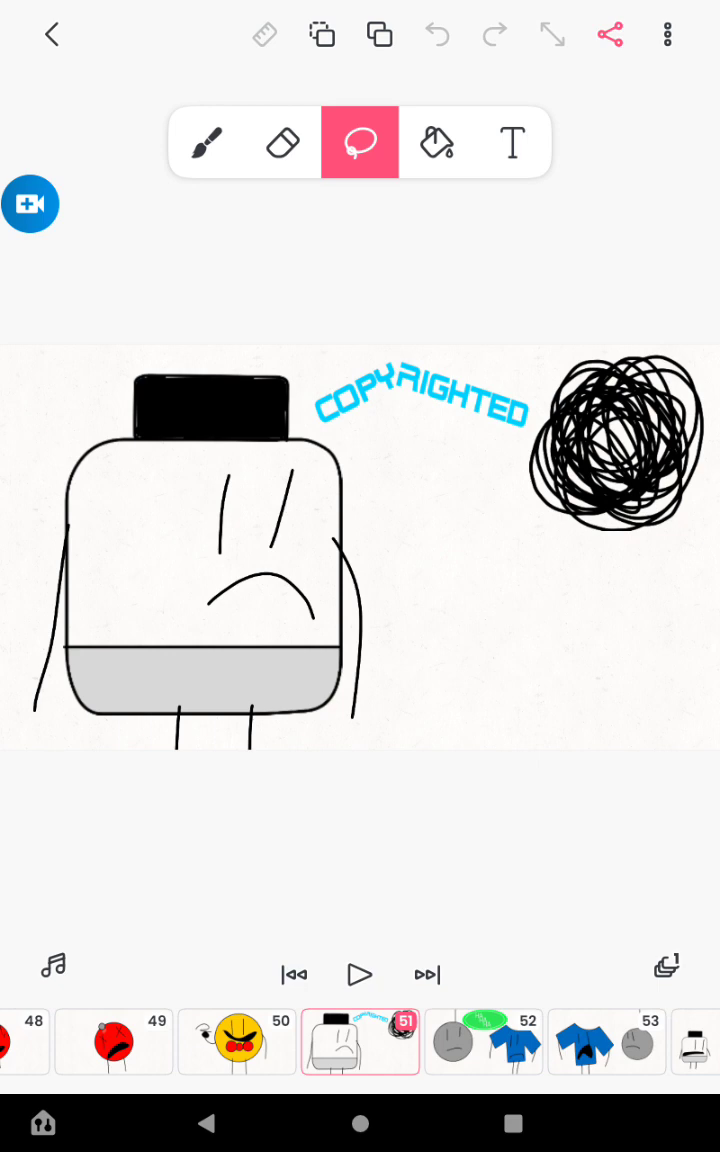
{"action": "left_click", "coordinate": [483, 1041]}
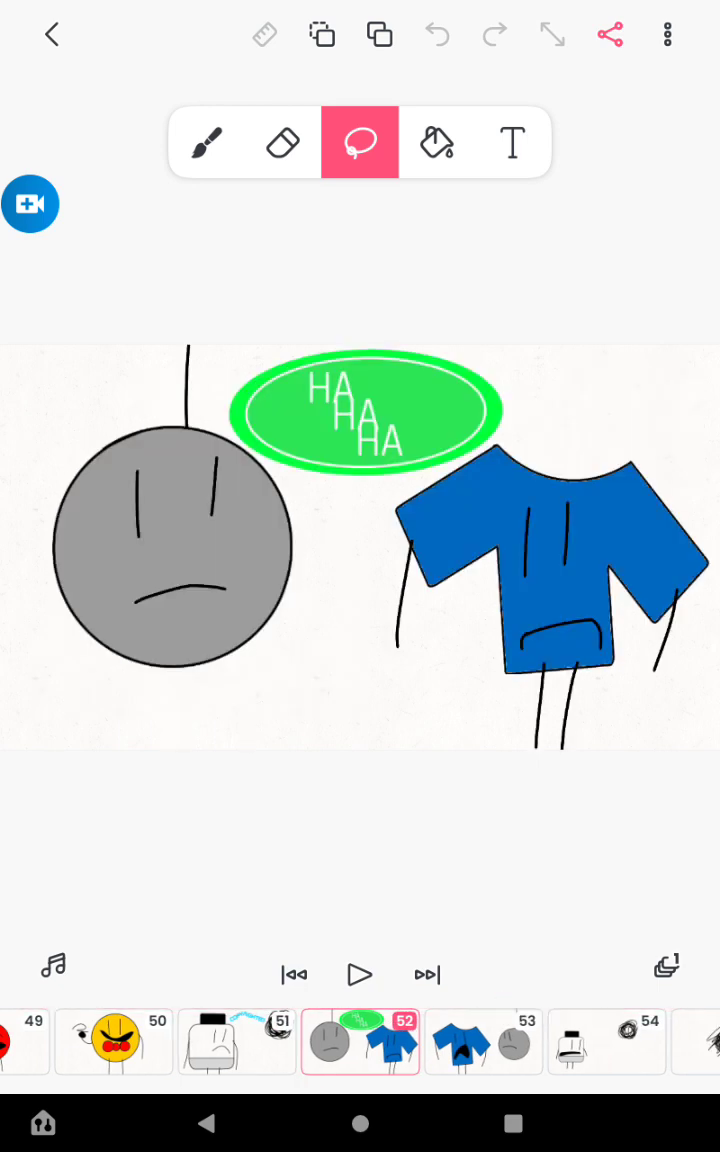
{"action": "left_click", "coordinate": [483, 1041]}
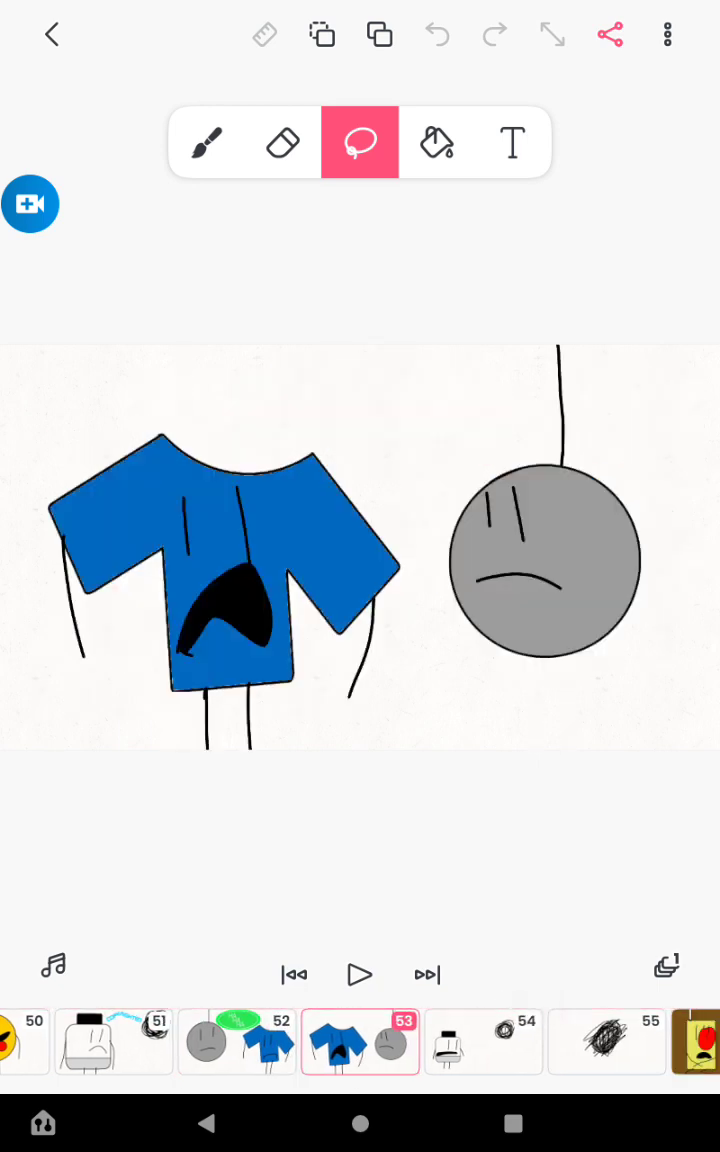
{"action": "left_click", "coordinate": [483, 1041]}
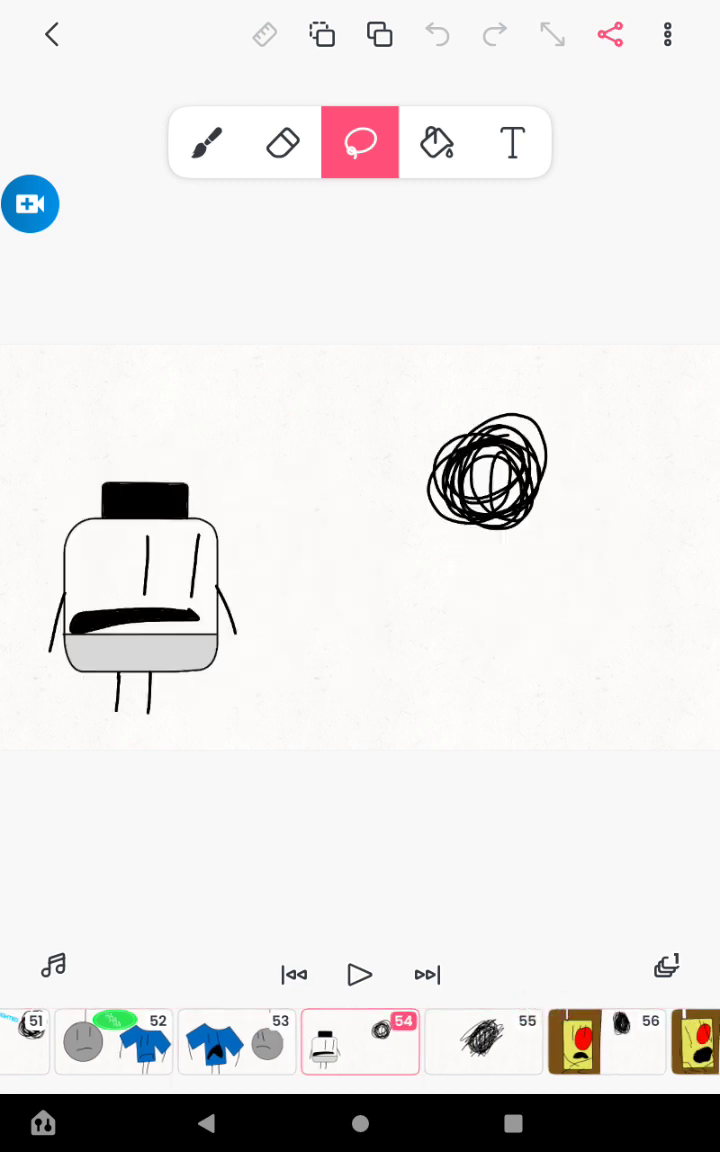
{"action": "left_click", "coordinate": [483, 1041]}
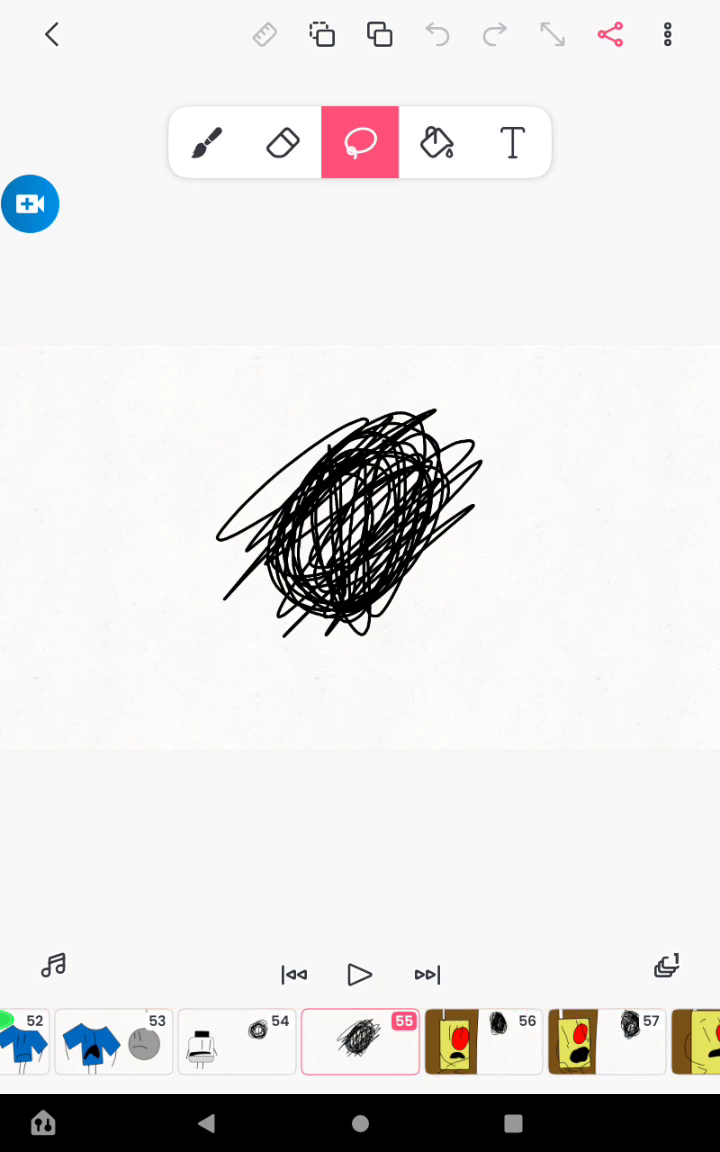
- Step from frame 56 past the scribble at 59 to the HA HA HA frame 63
{"action": "left_click", "coordinate": [483, 1041]}
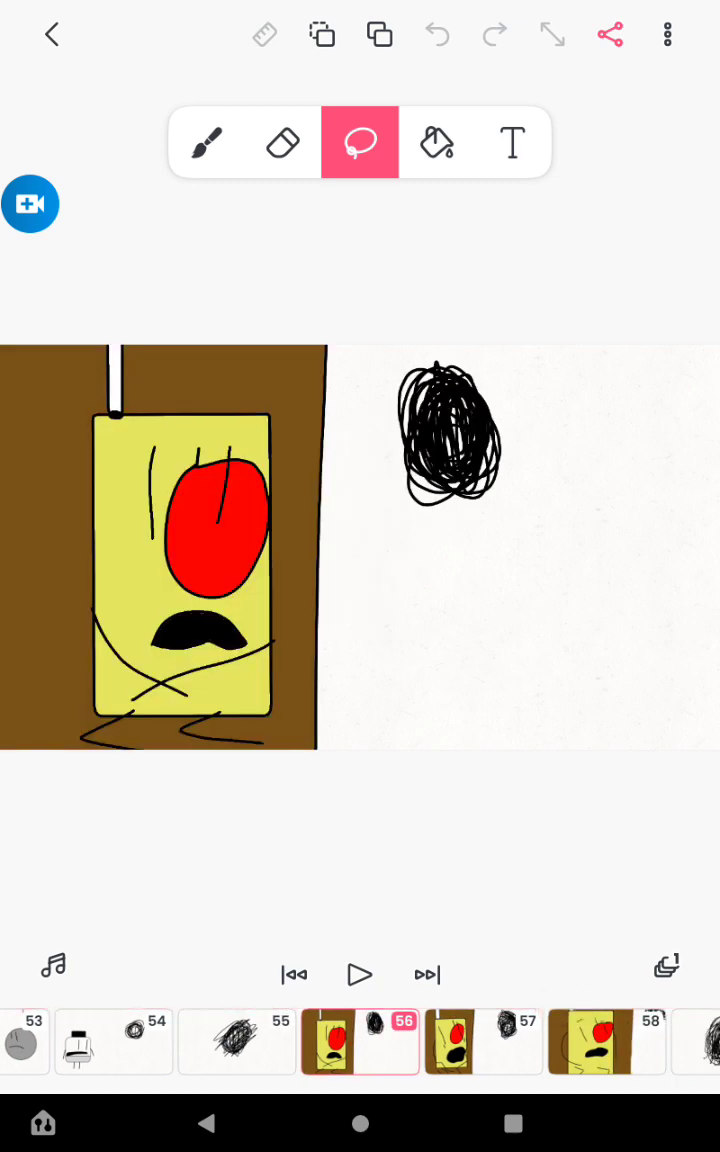
{"action": "left_click", "coordinate": [483, 1041]}
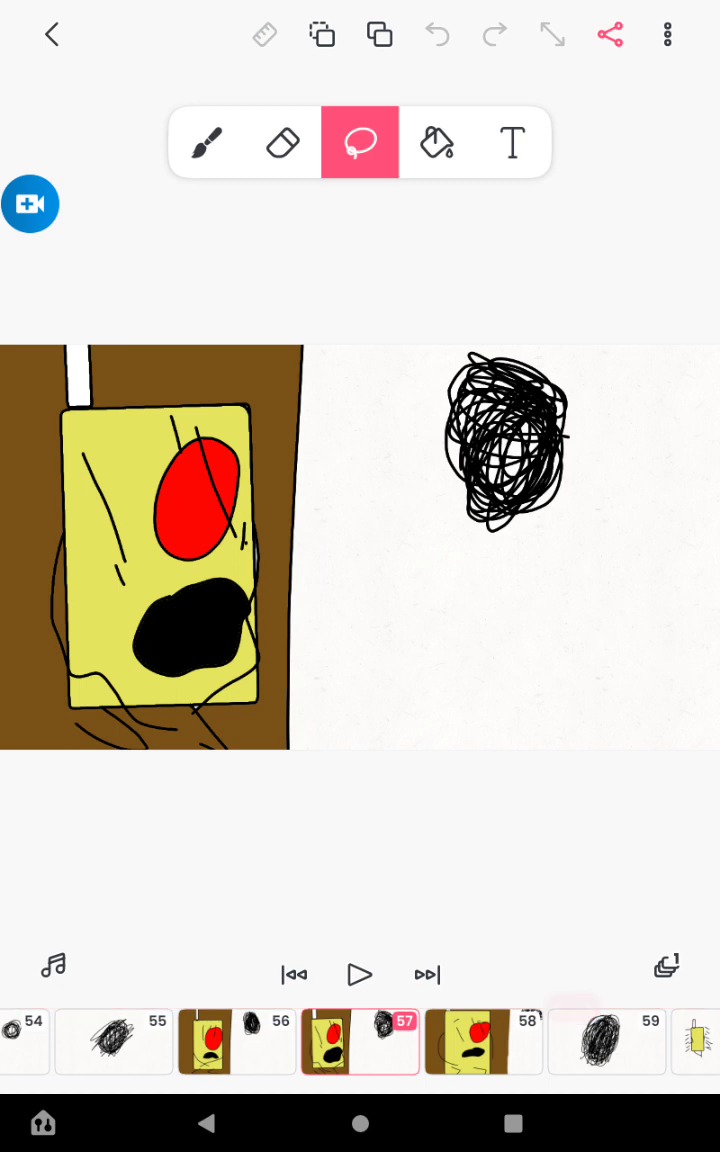
{"action": "left_click", "coordinate": [483, 1041]}
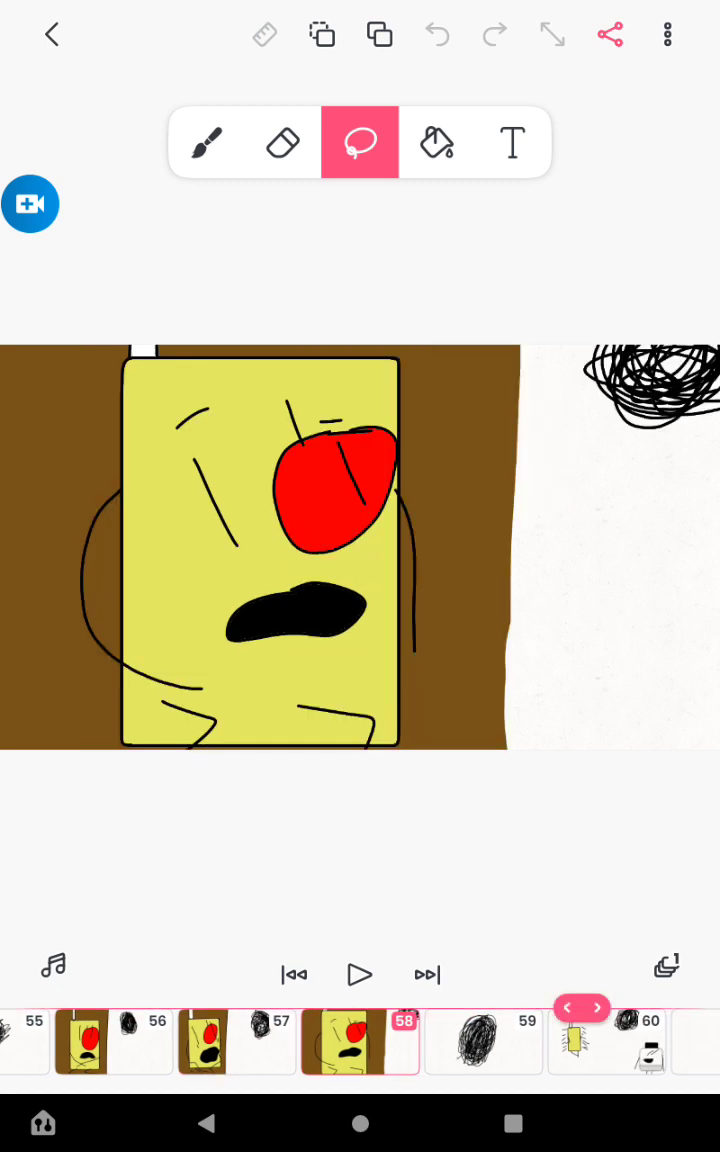
{"action": "left_click", "coordinate": [483, 1041]}
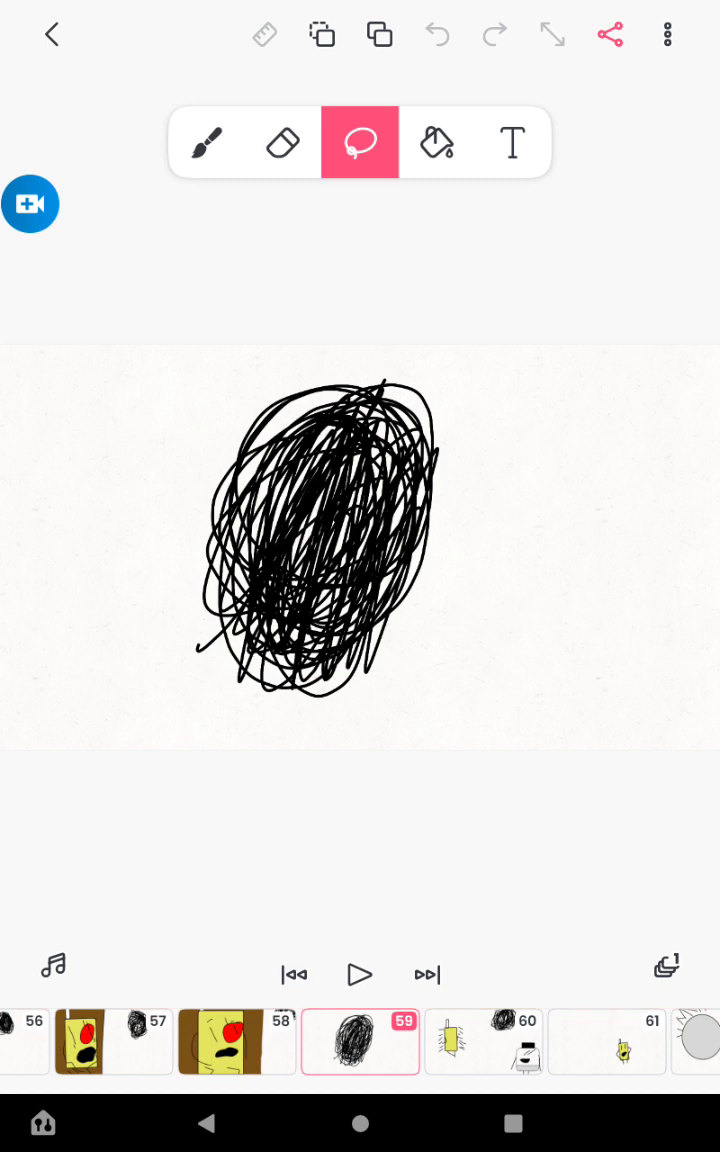
{"action": "left_click", "coordinate": [483, 1041]}
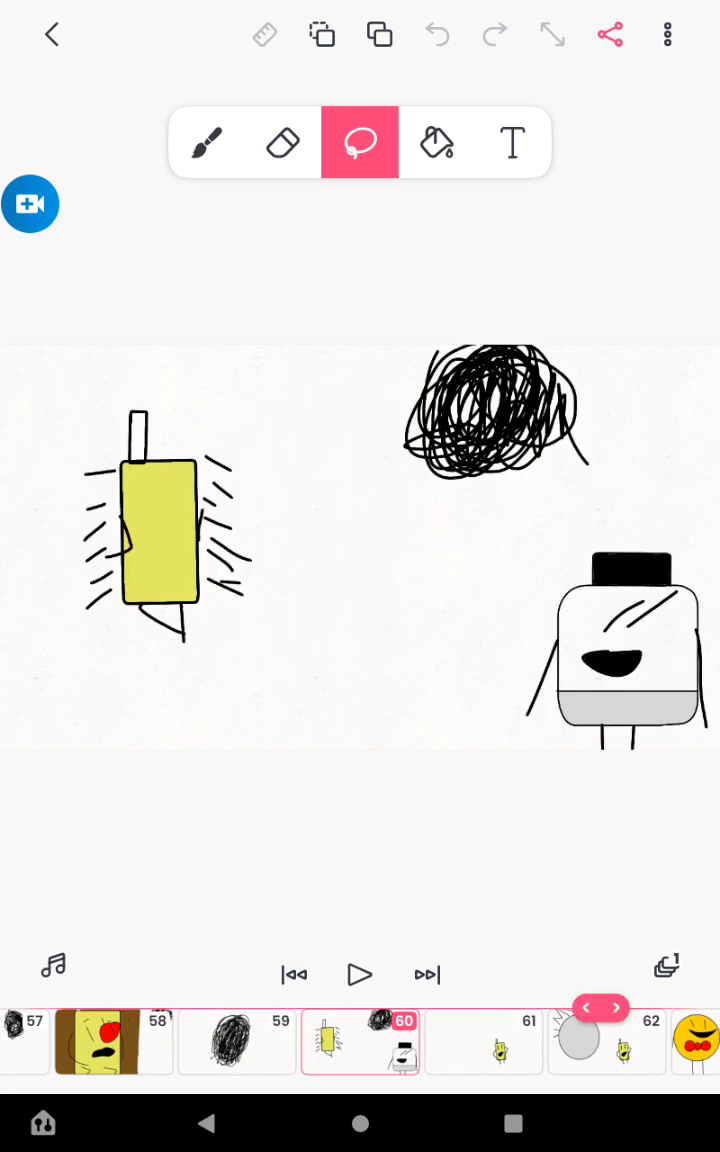
{"action": "left_click", "coordinate": [483, 1041]}
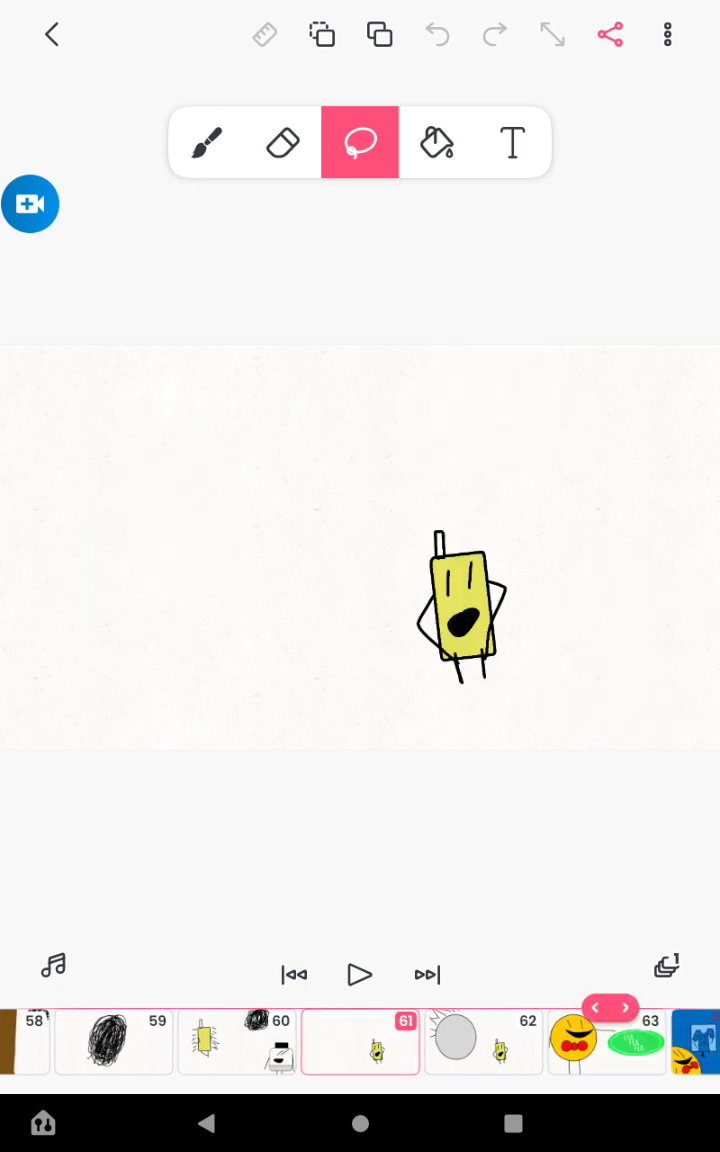
{"action": "left_click", "coordinate": [483, 1041]}
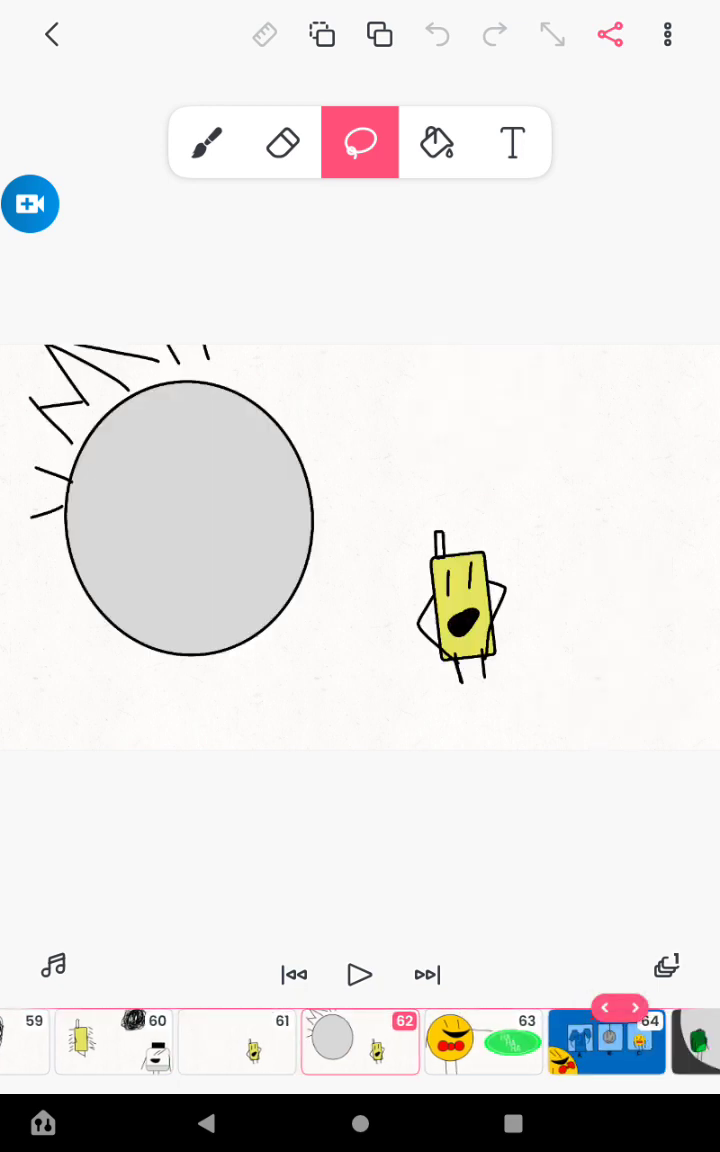
{"action": "left_click", "coordinate": [483, 1041]}
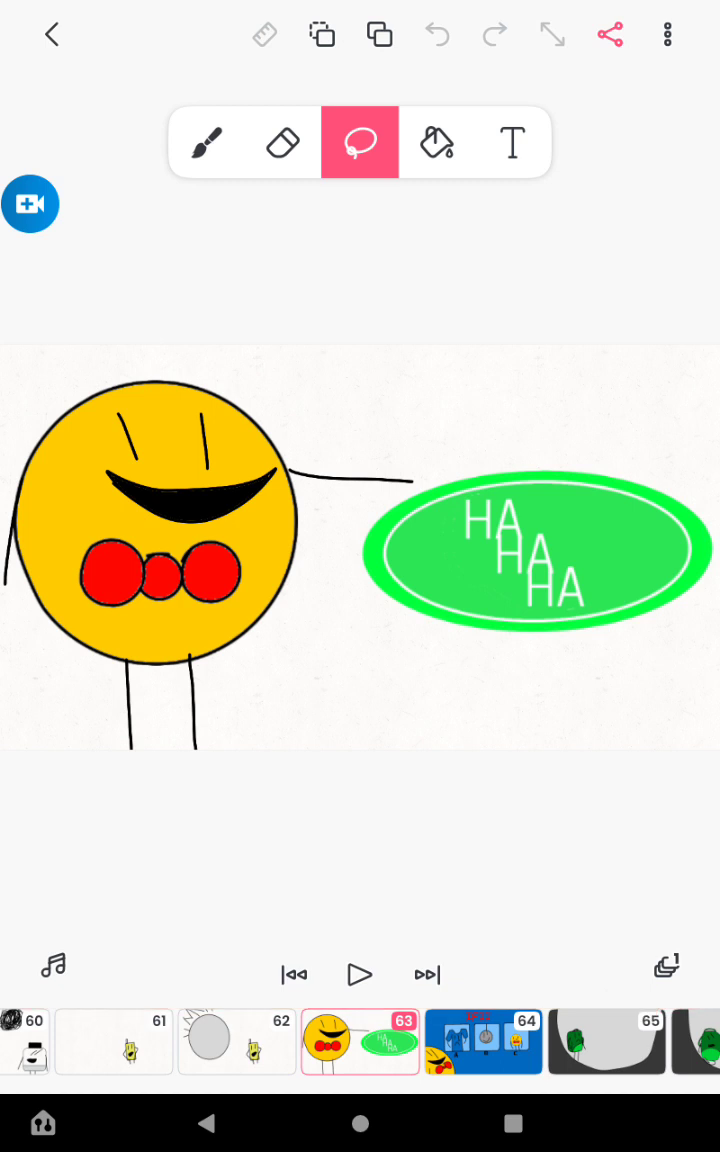
- Advance to the A-B-C voting screen at frame 64, then the backpack at 65
{"action": "left_click", "coordinate": [483, 1041]}
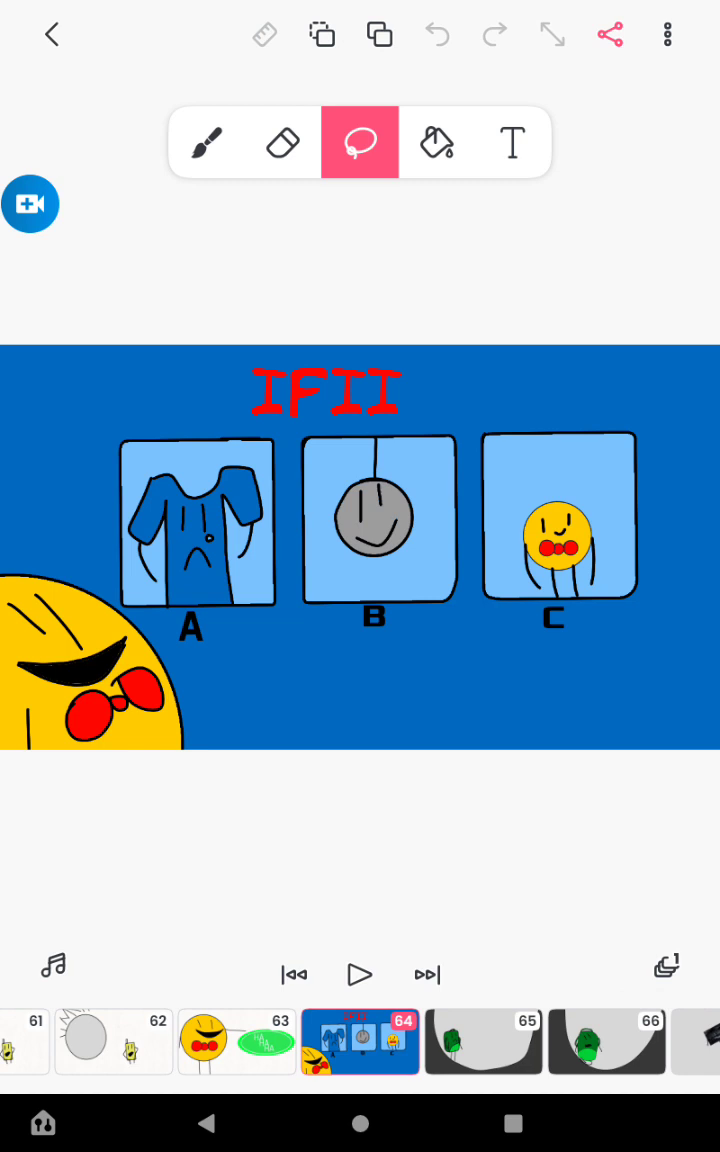
{"action": "left_click", "coordinate": [483, 1041]}
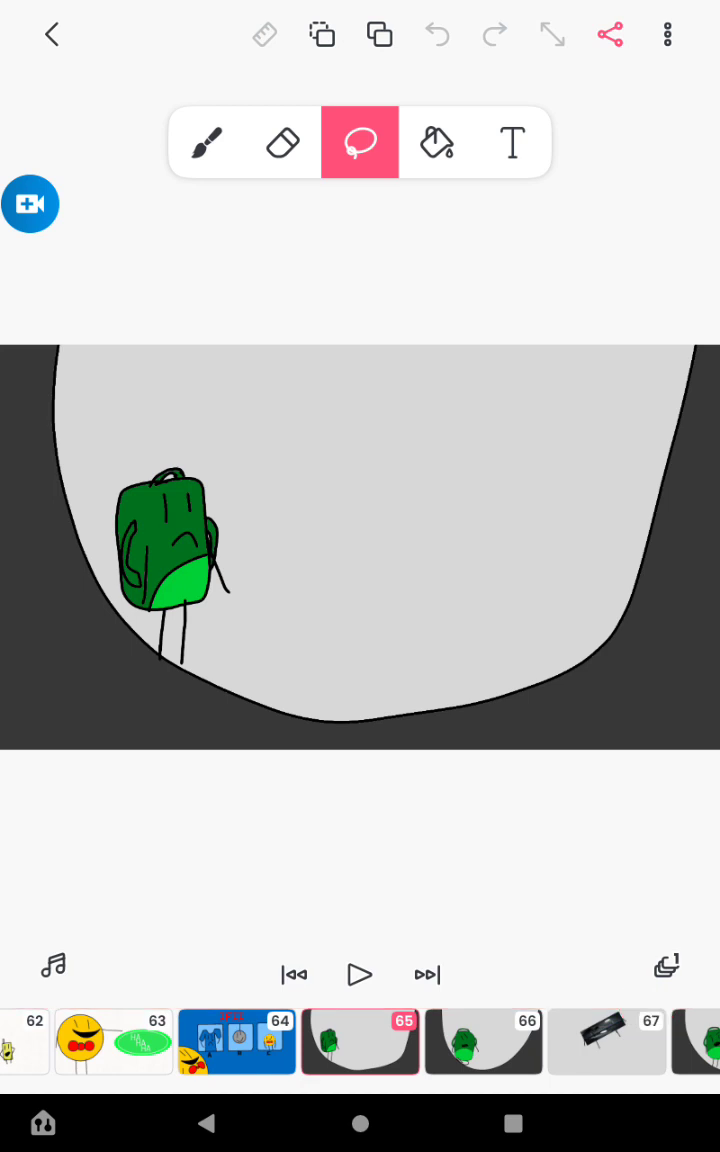
- Step through frames 66 and 67 to final frame 68, then expand the recorder bubble
{"action": "left_click", "coordinate": [483, 1041]}
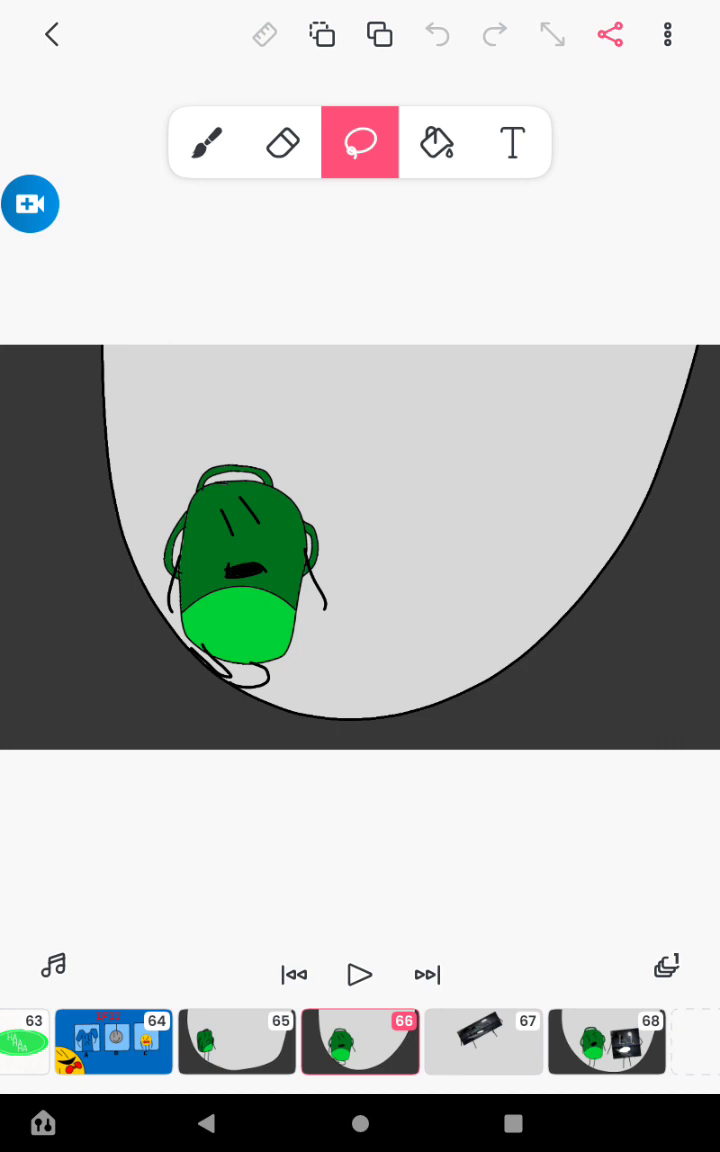
{"action": "left_click", "coordinate": [483, 1041]}
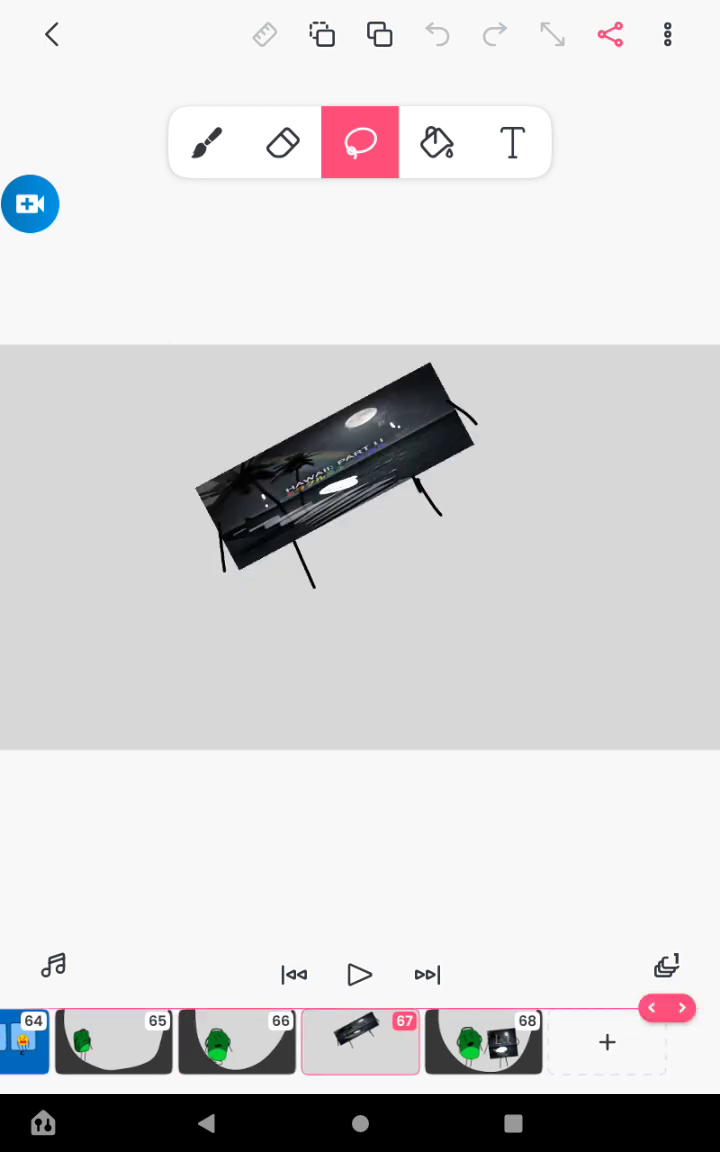
{"action": "left_click", "coordinate": [483, 1041]}
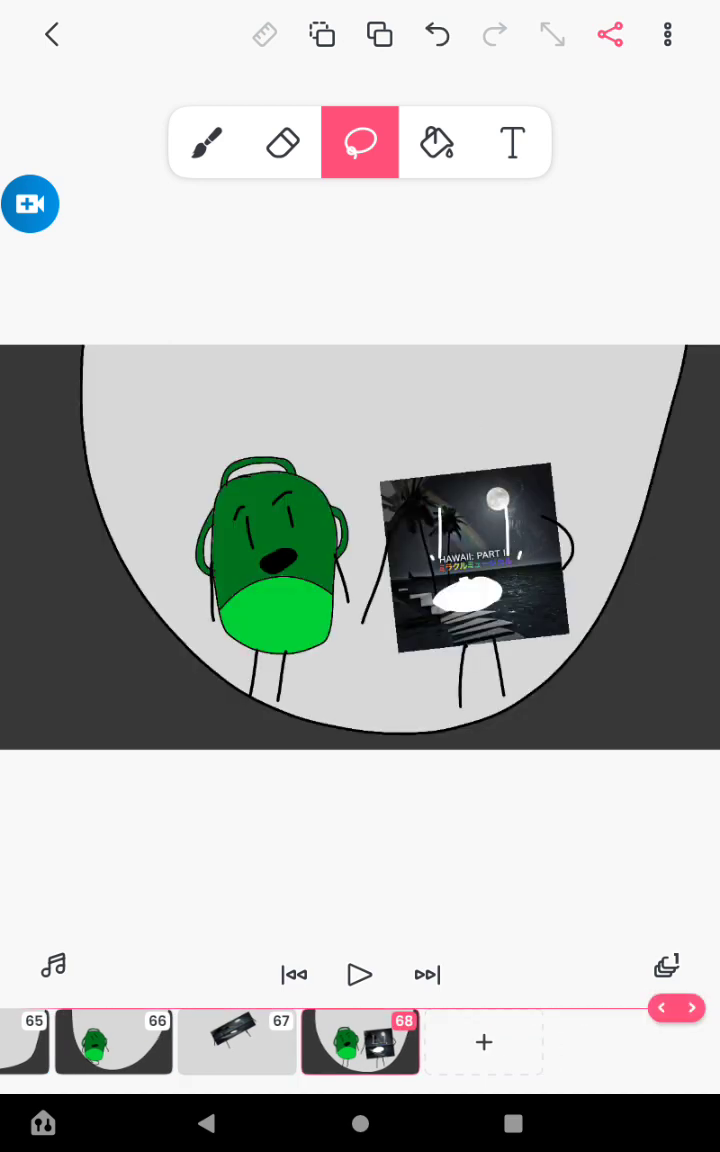
{"action": "left_click", "coordinate": [30, 204]}
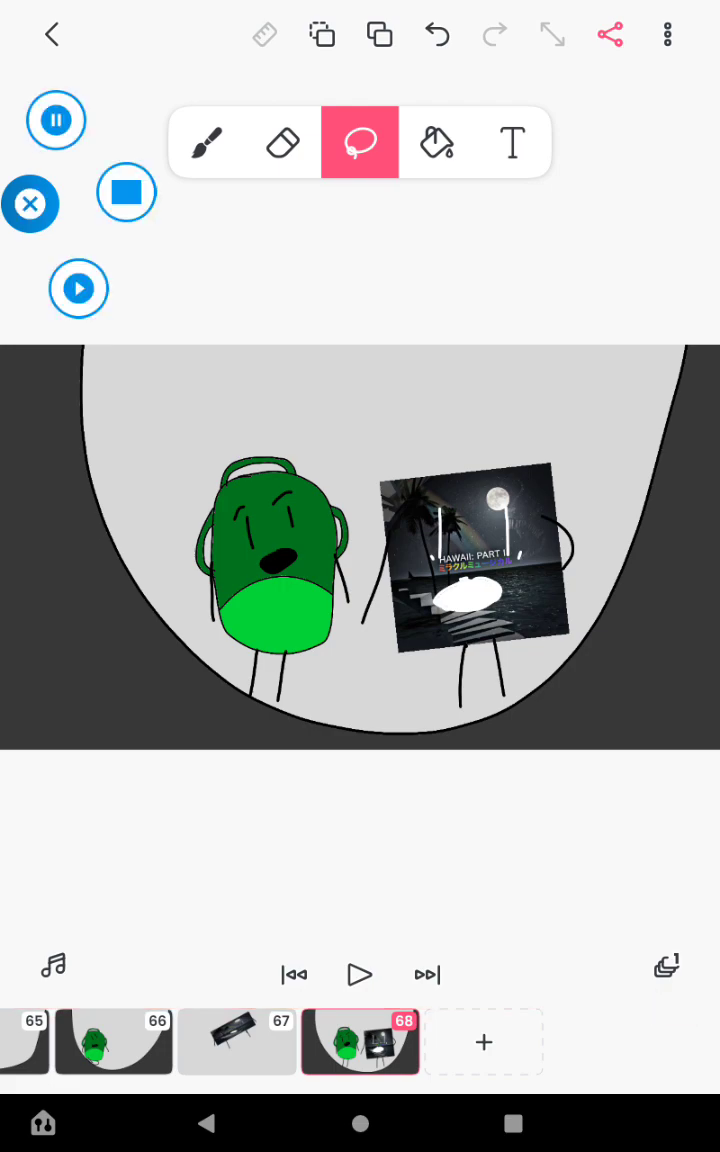